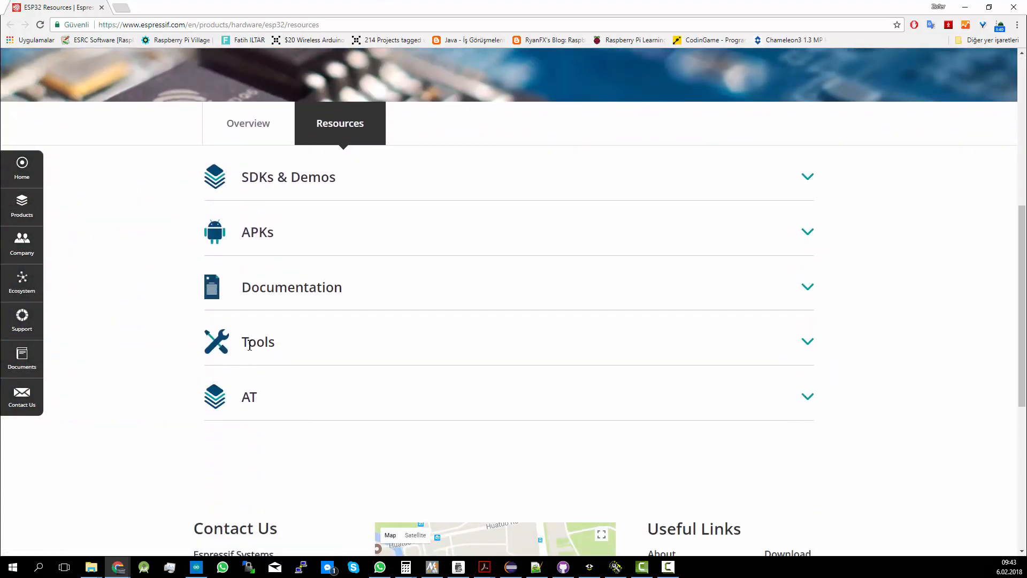
Download Flash Download Tools (ESP8266 & ESP32) V3.6.3 from the Tools resources, saving flash_download_tools_v3.6.3_0.rar to the desktop
{"action": "left_click_drag", "start_coordinate": [205, 342], "coordinate": [319, 344]}
{"action": "left_click", "coordinate": [807, 342]}
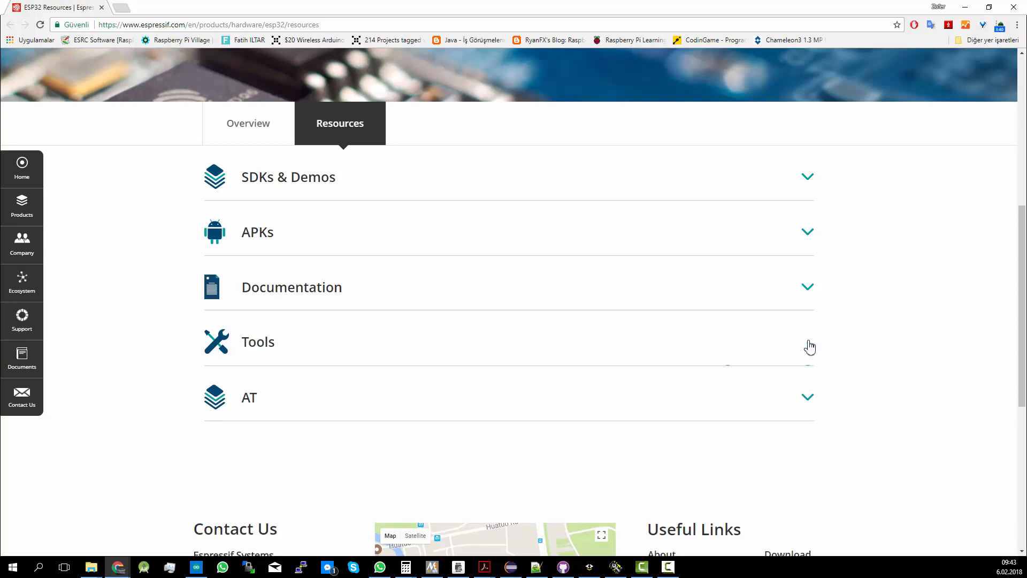
{"action": "triple_click", "coordinate": [252, 446]}
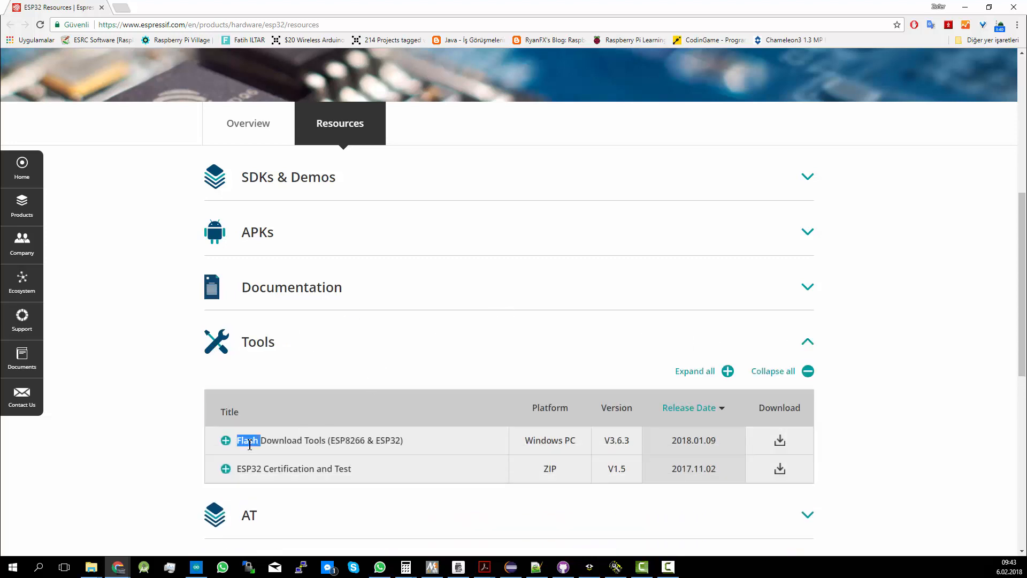
{"action": "left_click", "coordinate": [781, 441]}
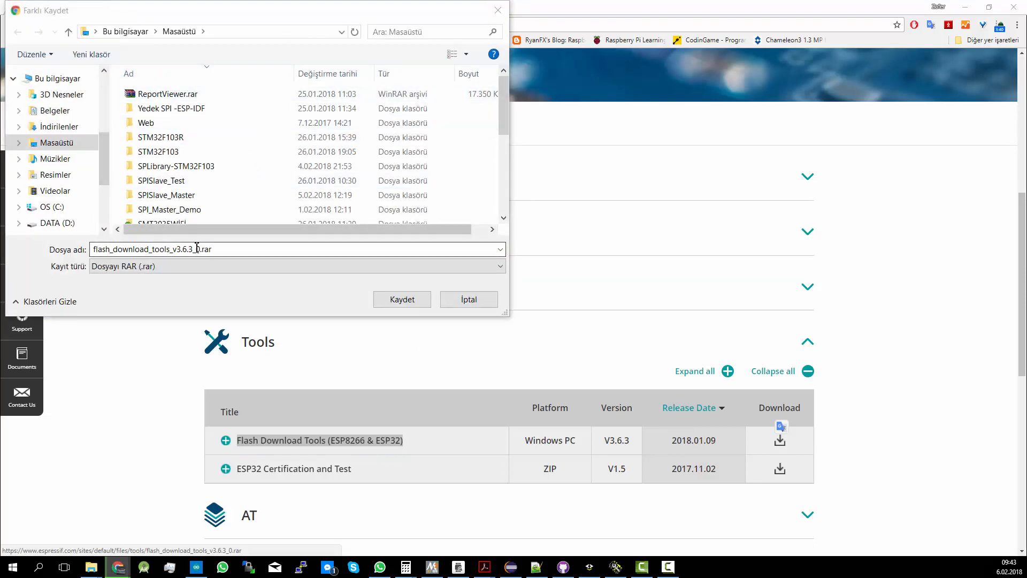
{"action": "left_click", "coordinate": [402, 299]}
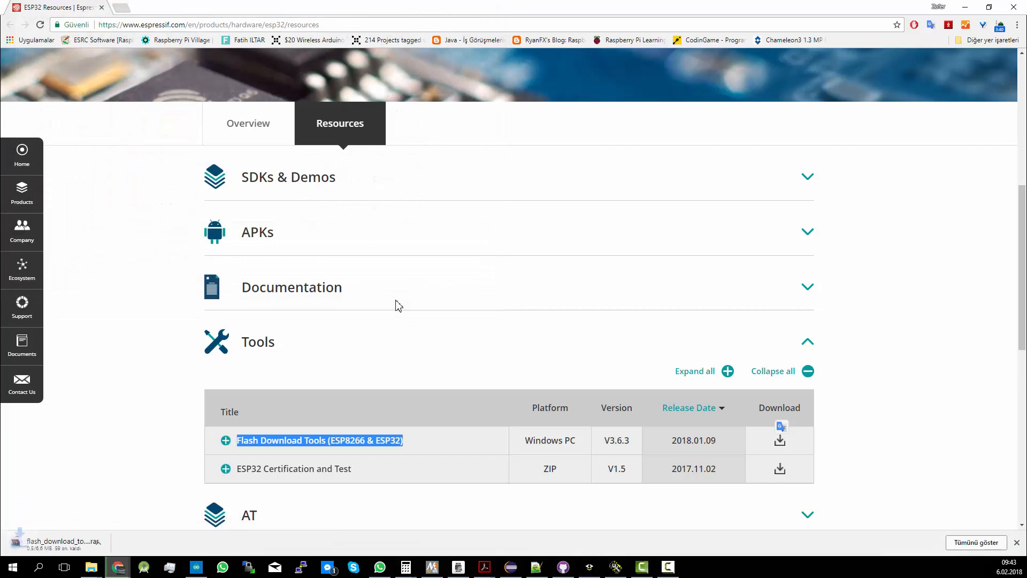
{"action": "left_click", "coordinate": [971, 5]}
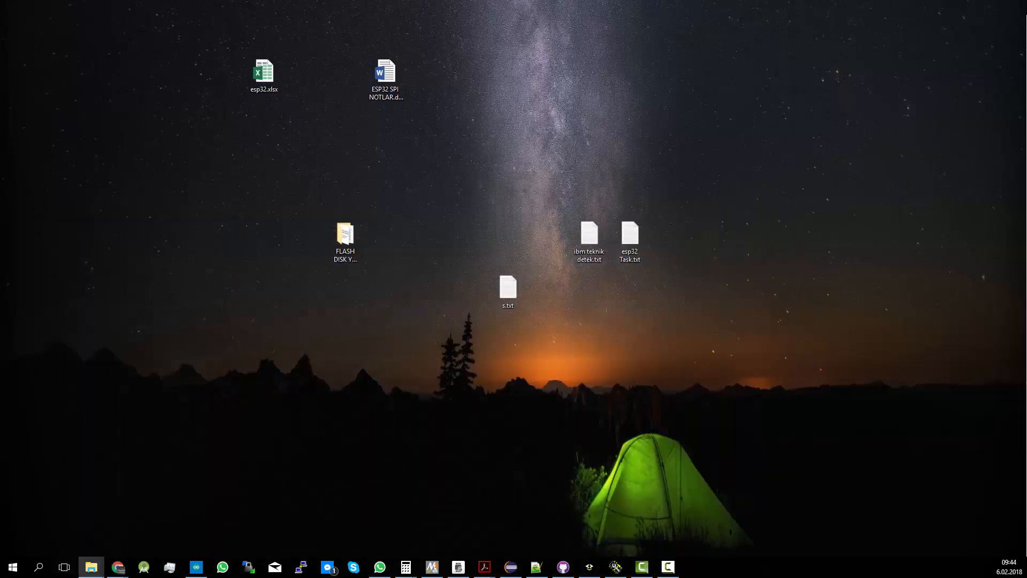
Launch ESPFlashDownloadTool_v3.6.3.exe from the extracted FLASH_DOWNLOAD_TOOLS_V3.6.3 folder inside Flash on Windows
{"action": "left_click_drag", "start_coordinate": [1026, 37], "coordinate": [506, 89]}
{"action": "double_click", "coordinate": [507, 89]}
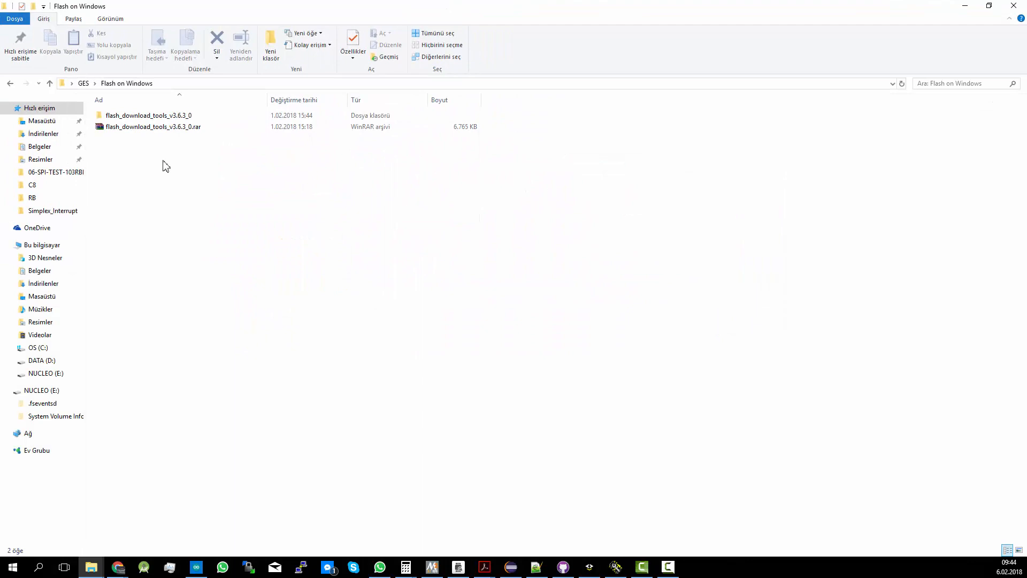
{"action": "double_click", "coordinate": [166, 117]}
{"action": "double_click", "coordinate": [167, 117]}
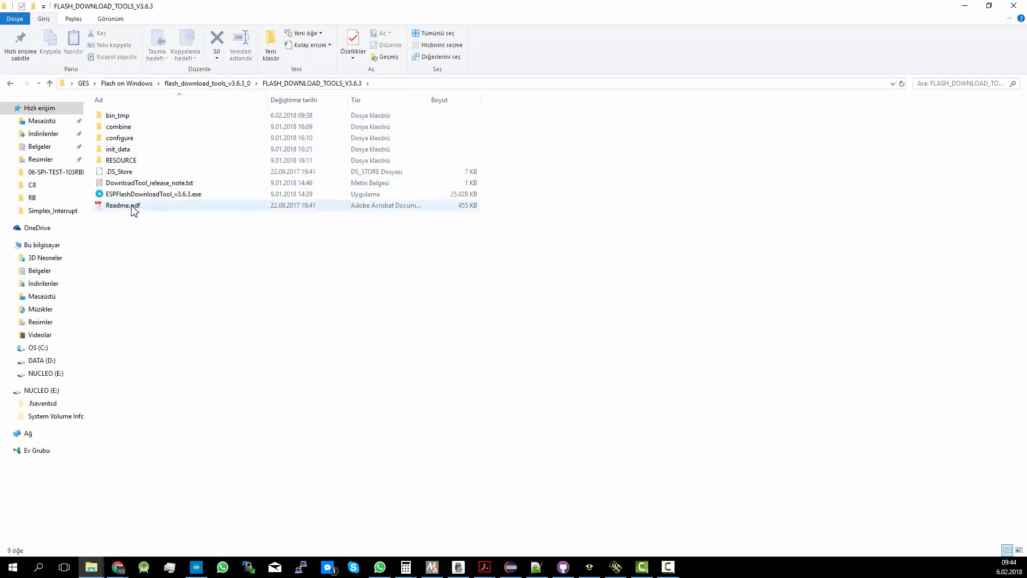
{"action": "left_click", "coordinate": [131, 197]}
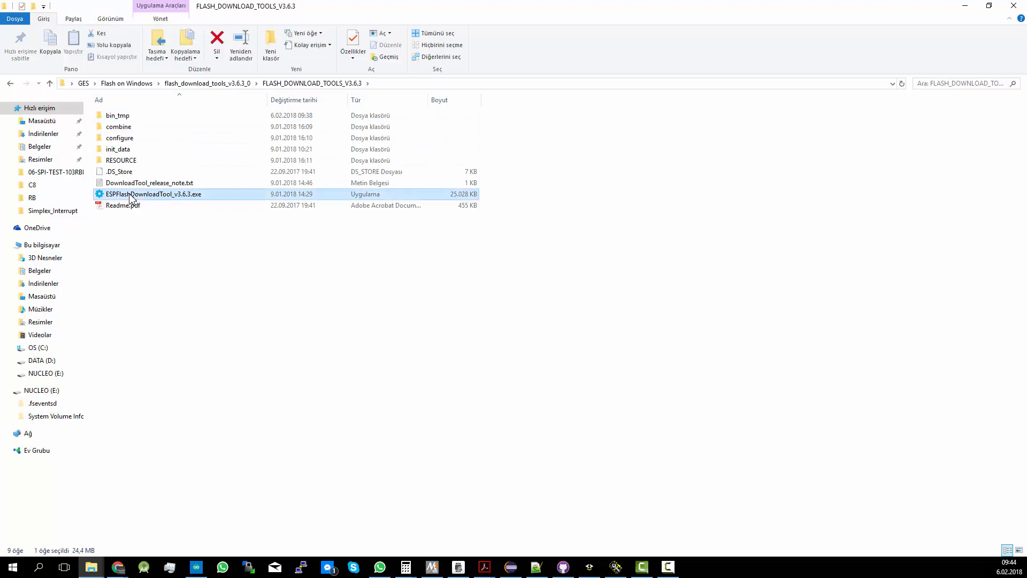
{"action": "double_click", "coordinate": [131, 197]}
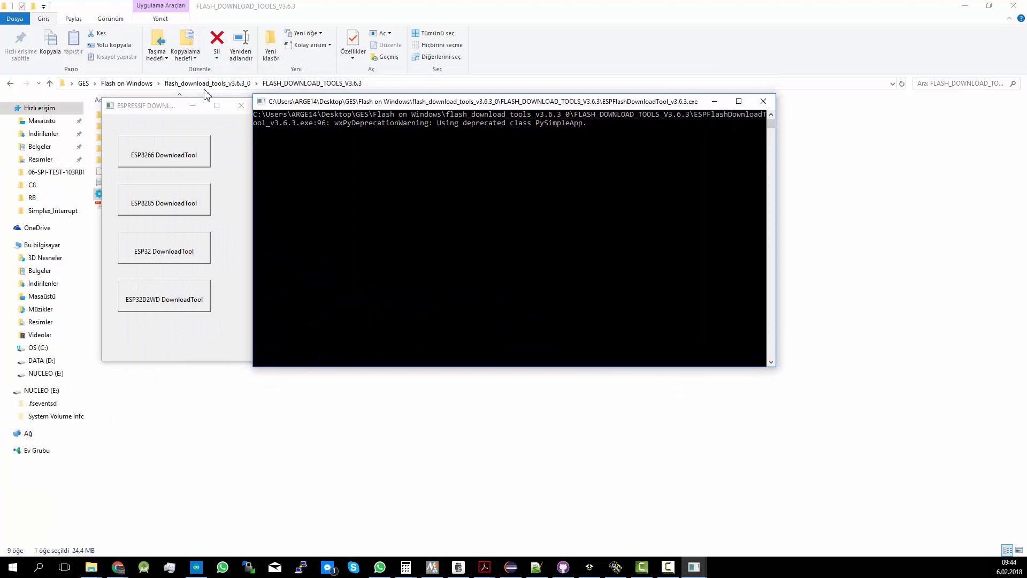
Open the ESP32 DownloadTool and move its window over the console
{"action": "left_click", "coordinate": [164, 105]}
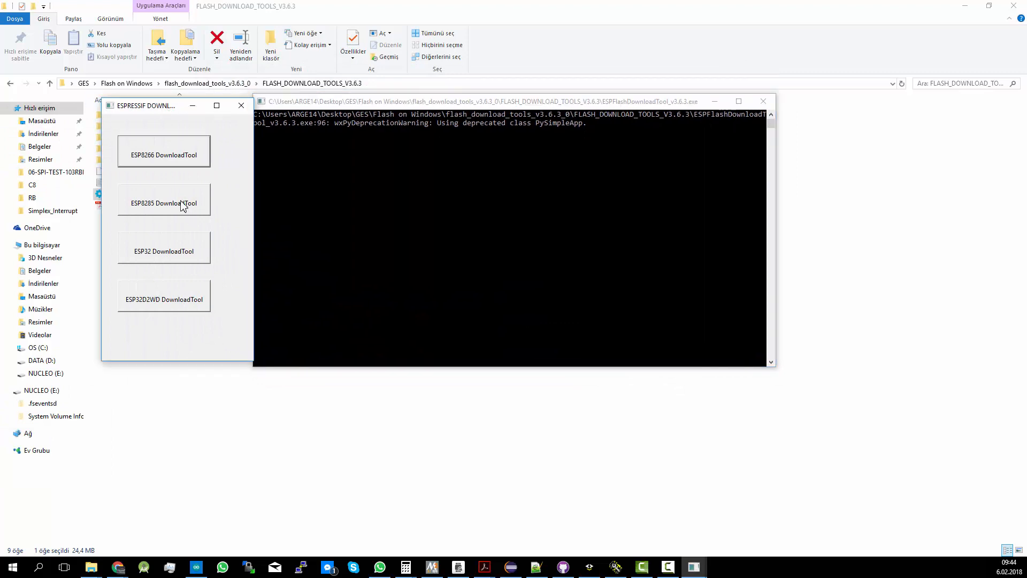
{"action": "left_click", "coordinate": [173, 252]}
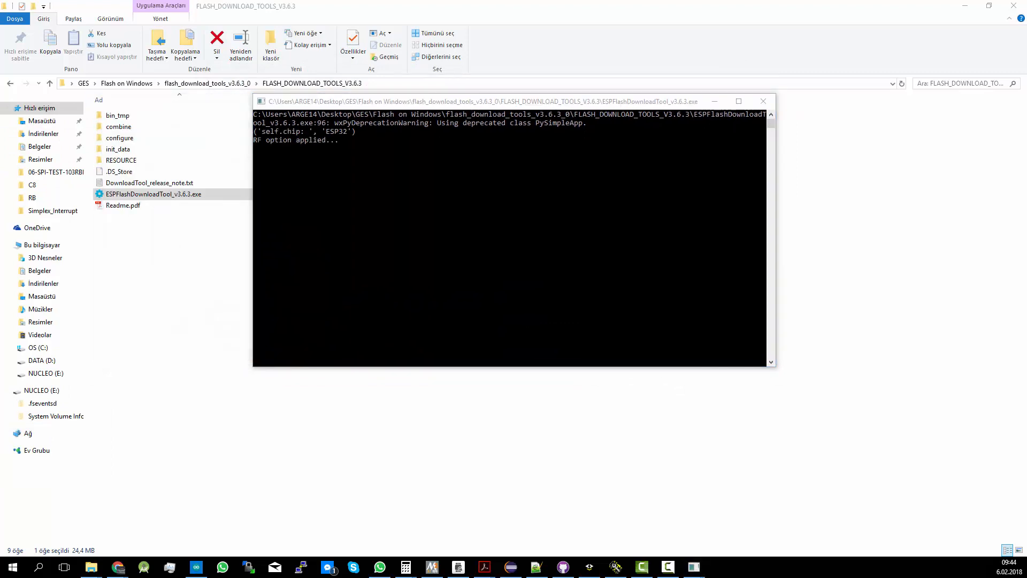
{"action": "left_click_drag", "start_coordinate": [220, 86], "coordinate": [419, 93]}
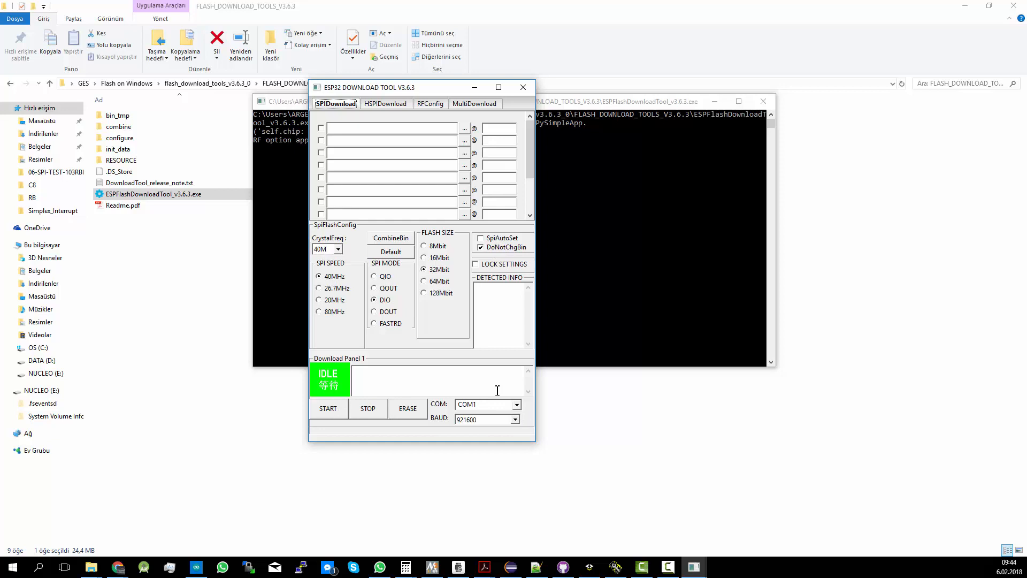
Load bootloader.bin from the spi_test_1 project's build\bootloader folder into the first SPIDownload row
{"action": "left_click", "coordinate": [464, 130]}
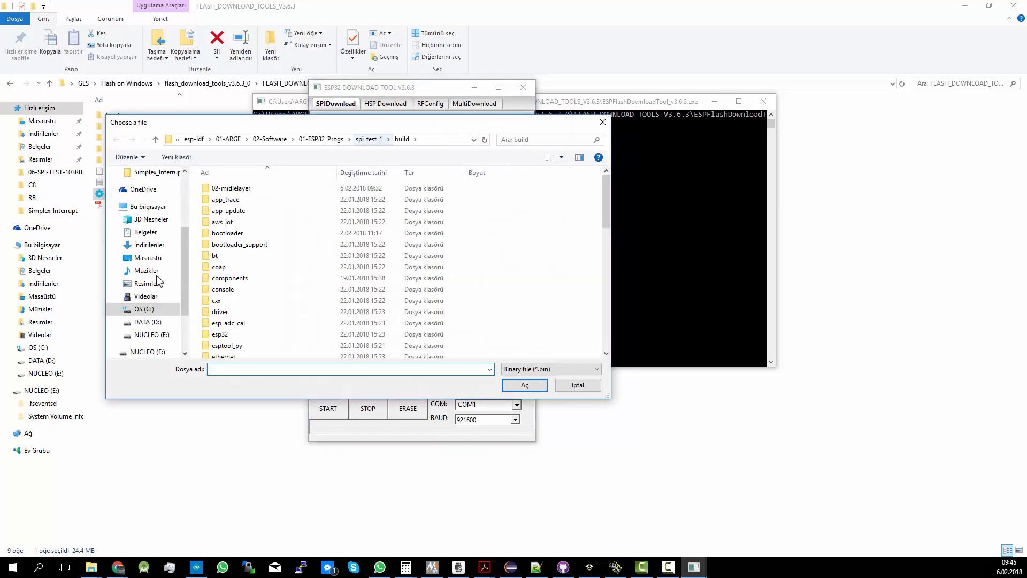
{"action": "left_click", "coordinate": [143, 309]}
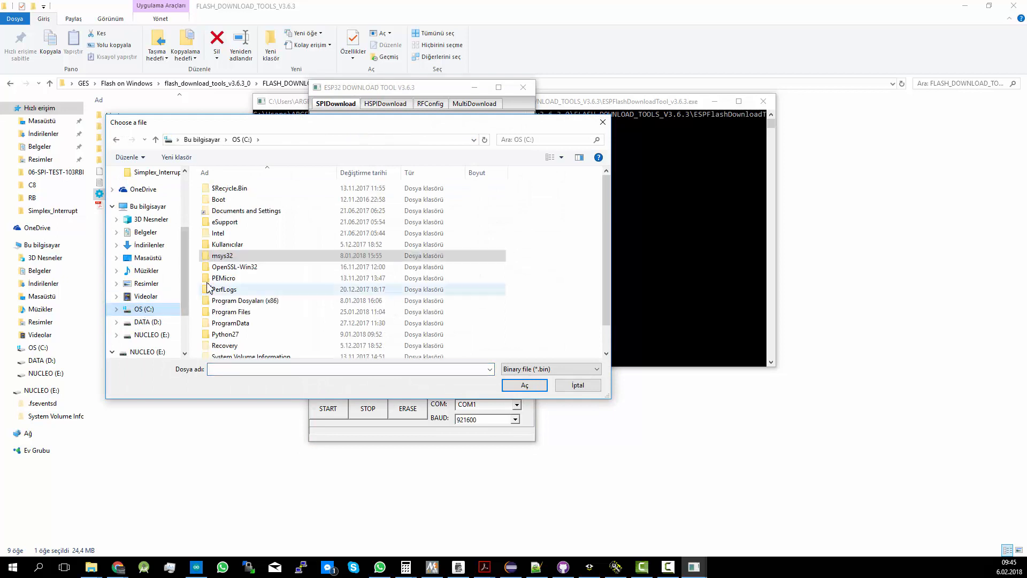
{"action": "double_click", "coordinate": [217, 256]}
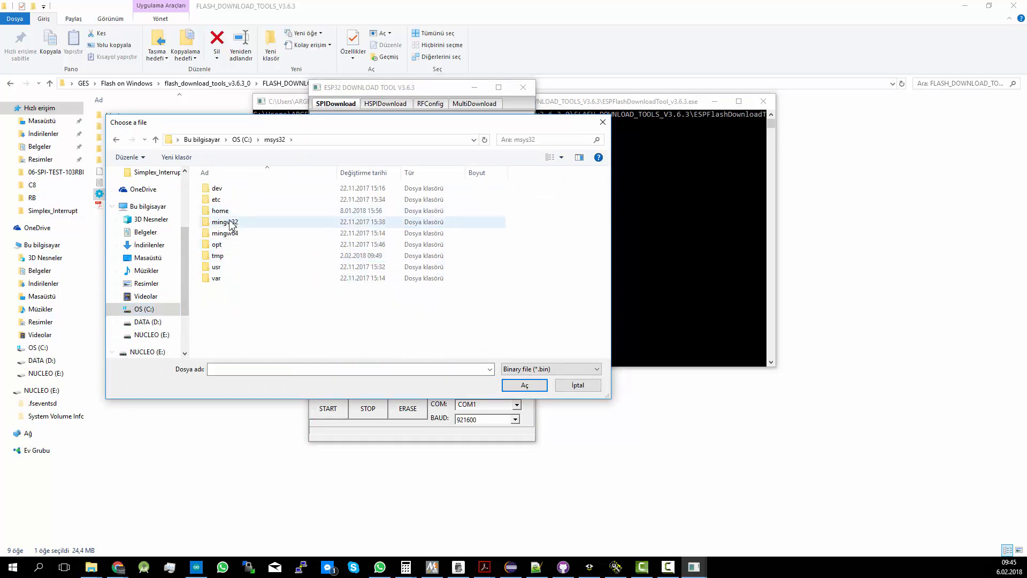
{"action": "double_click", "coordinate": [229, 213]}
{"action": "double_click", "coordinate": [227, 188]}
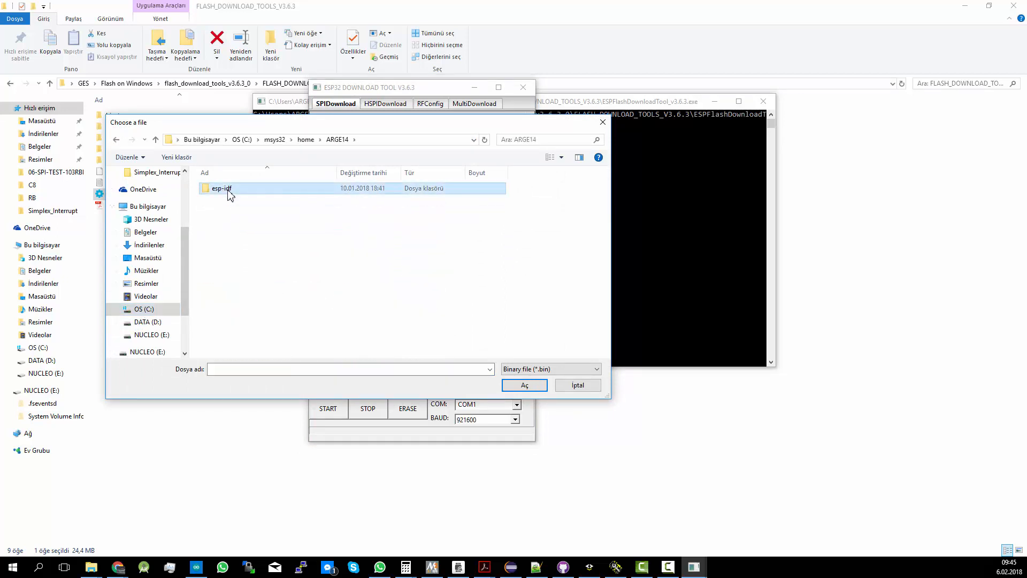
{"action": "double_click", "coordinate": [229, 190]}
{"action": "double_click", "coordinate": [231, 200]}
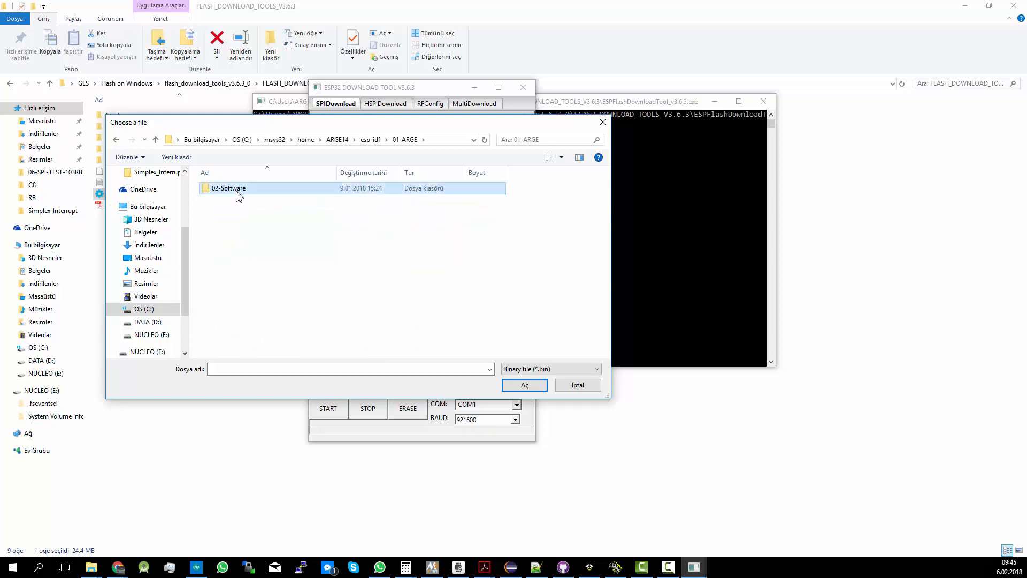
{"action": "double_click", "coordinate": [240, 191]}
{"action": "double_click", "coordinate": [244, 192]}
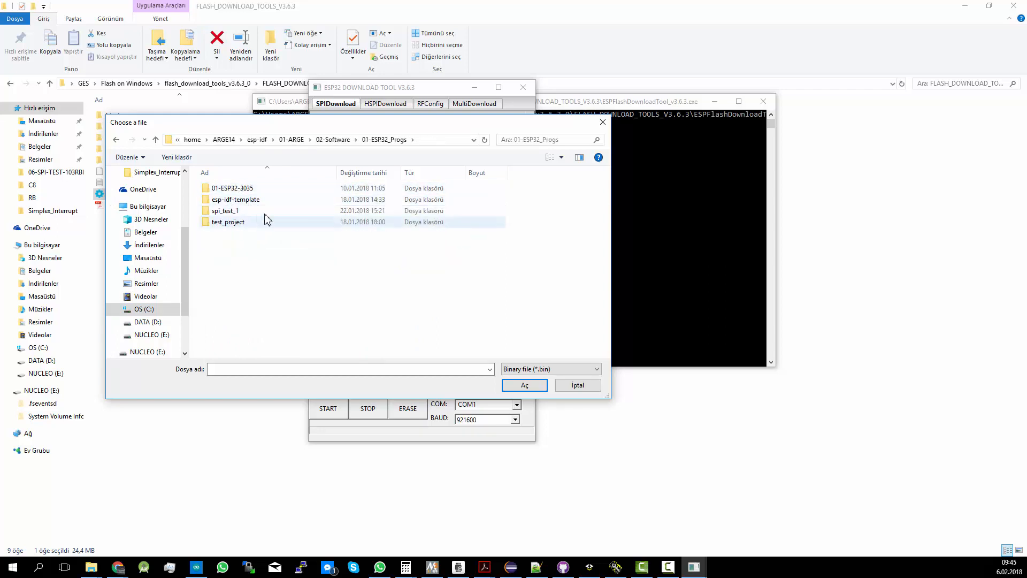
{"action": "double_click", "coordinate": [227, 211]}
{"action": "double_click", "coordinate": [227, 211]}
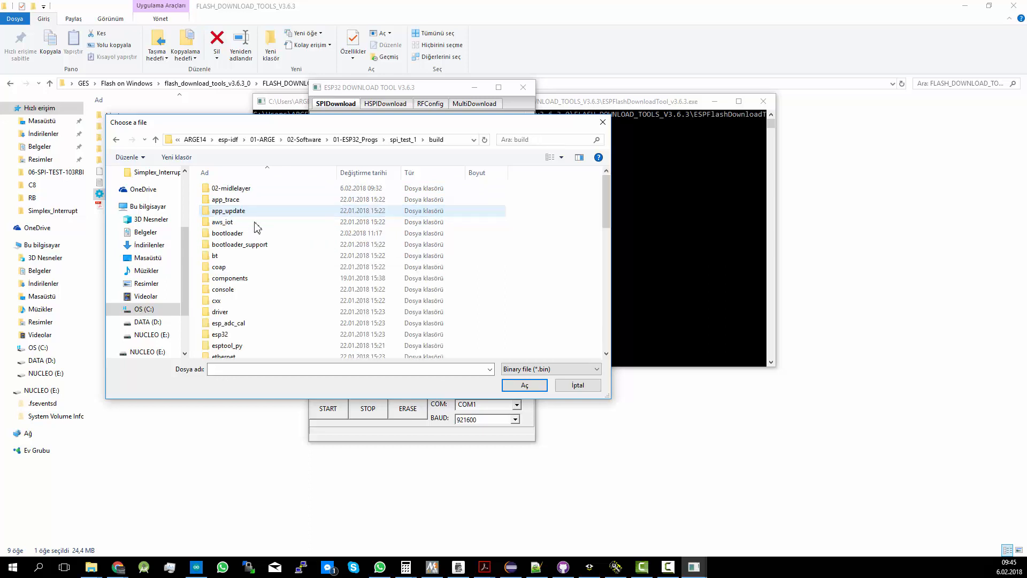
{"action": "double_click", "coordinate": [236, 233]}
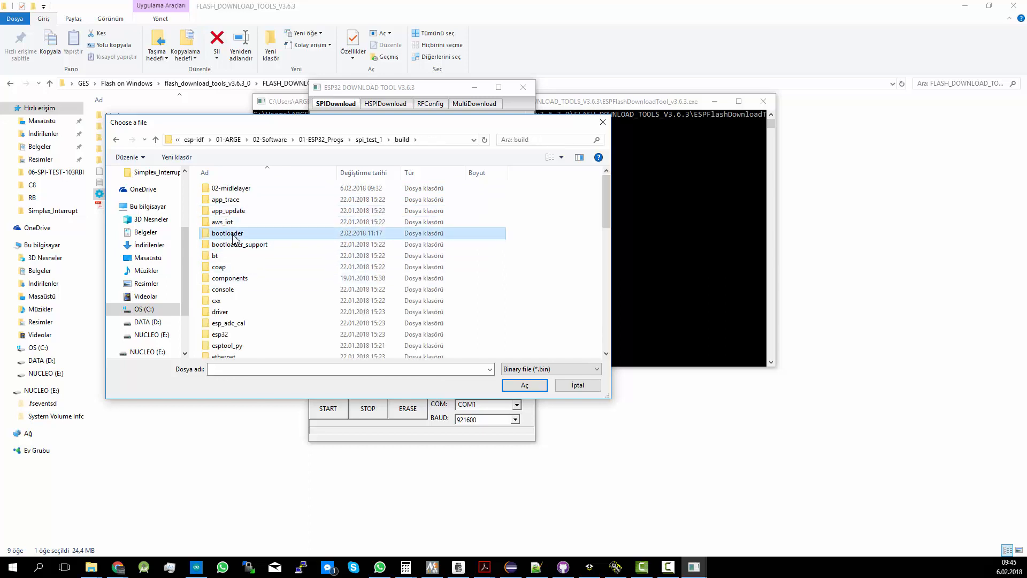
{"action": "double_click", "coordinate": [233, 278]}
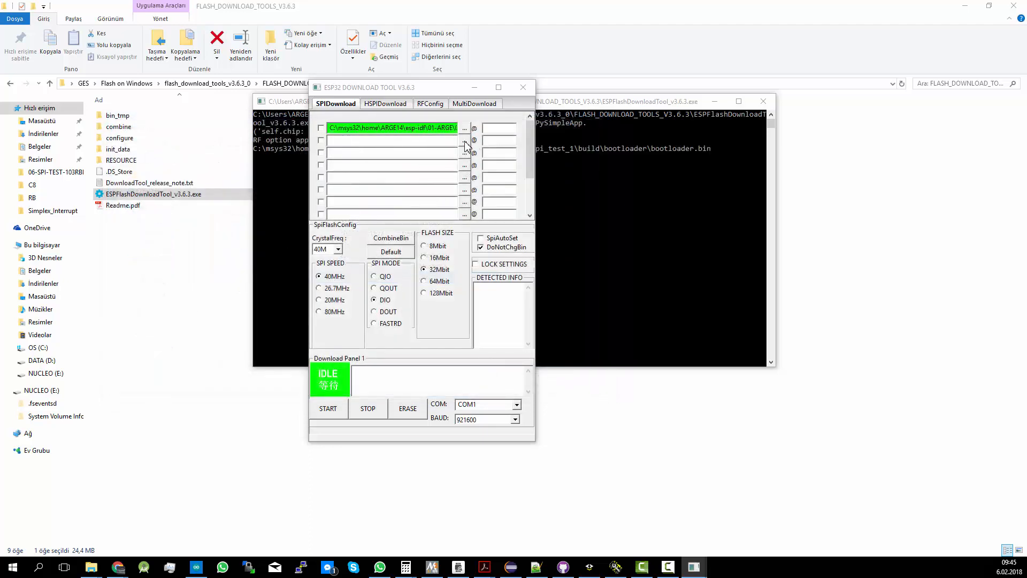
Load partitions_singleapp.bin from the spi_test_1 build folder into the second SPIDownload row
{"action": "left_click", "coordinate": [465, 140]}
{"action": "left_click", "coordinate": [370, 141]}
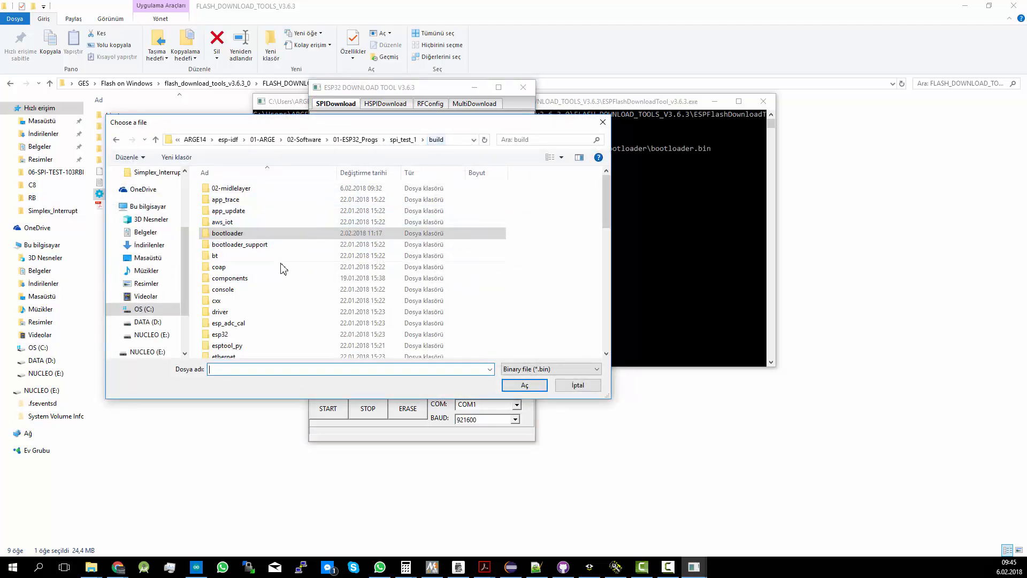
{"action": "scroll", "coordinate": [281, 270], "scroll_direction": "down", "scroll_amount": 6}
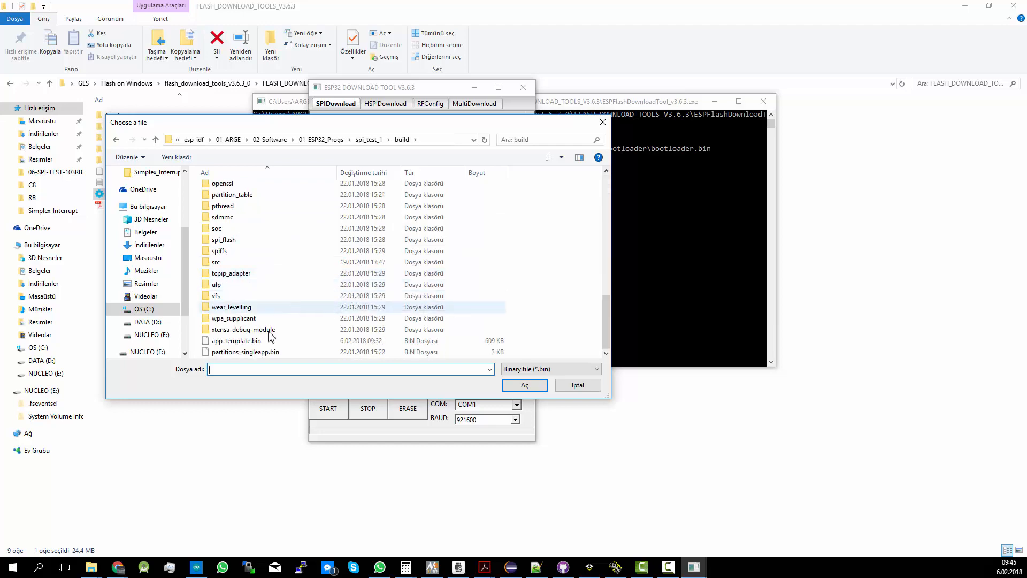
{"action": "left_click", "coordinate": [247, 352]}
{"action": "double_click", "coordinate": [247, 352]}
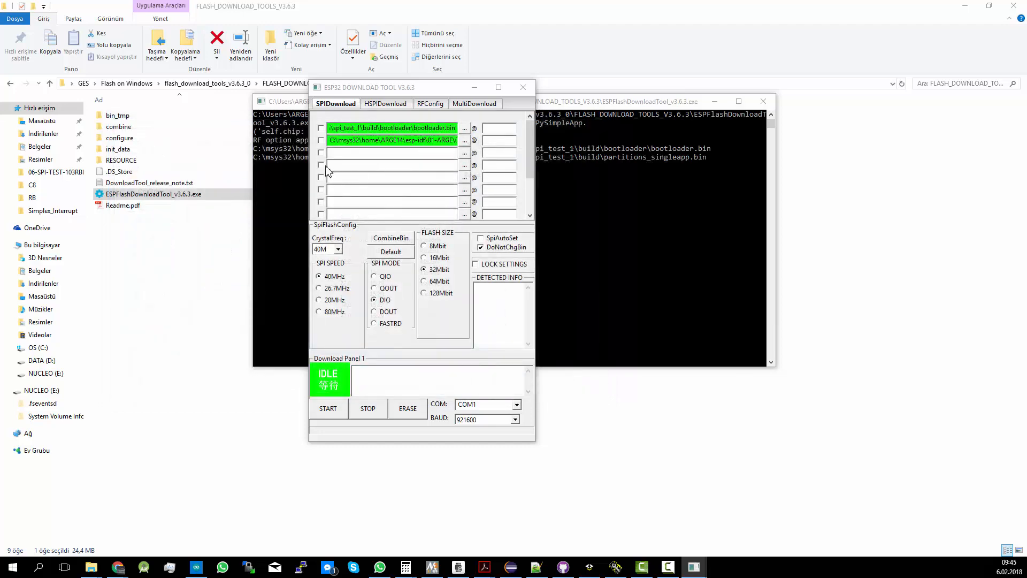
Load app-template.bin from the spi_test_1 build folder into the third SPIDownload row
{"action": "left_click", "coordinate": [464, 153]}
{"action": "scroll", "coordinate": [262, 331], "scroll_direction": "down", "scroll_amount": 6}
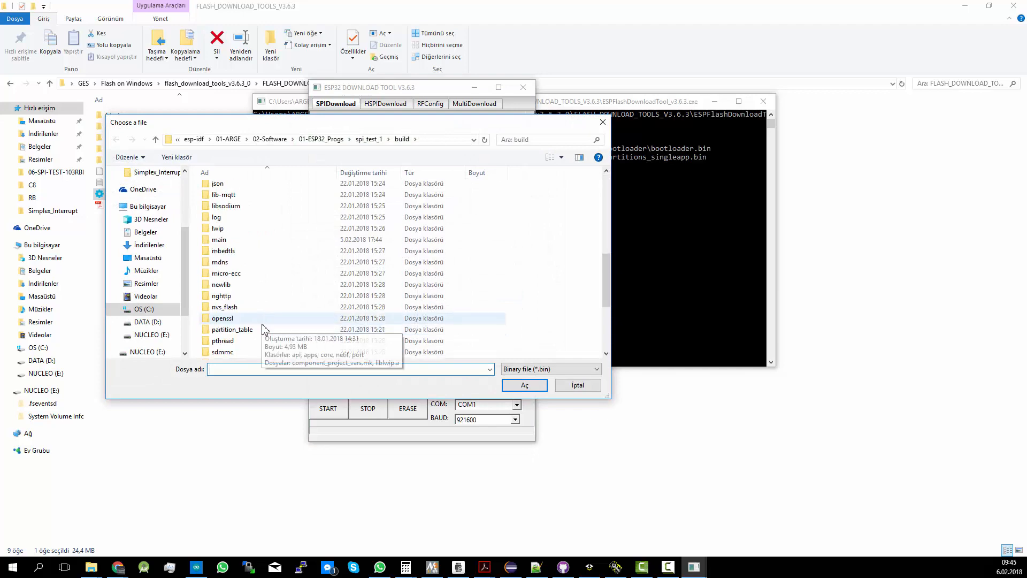
{"action": "left_click", "coordinate": [254, 341]}
{"action": "double_click", "coordinate": [254, 341]}
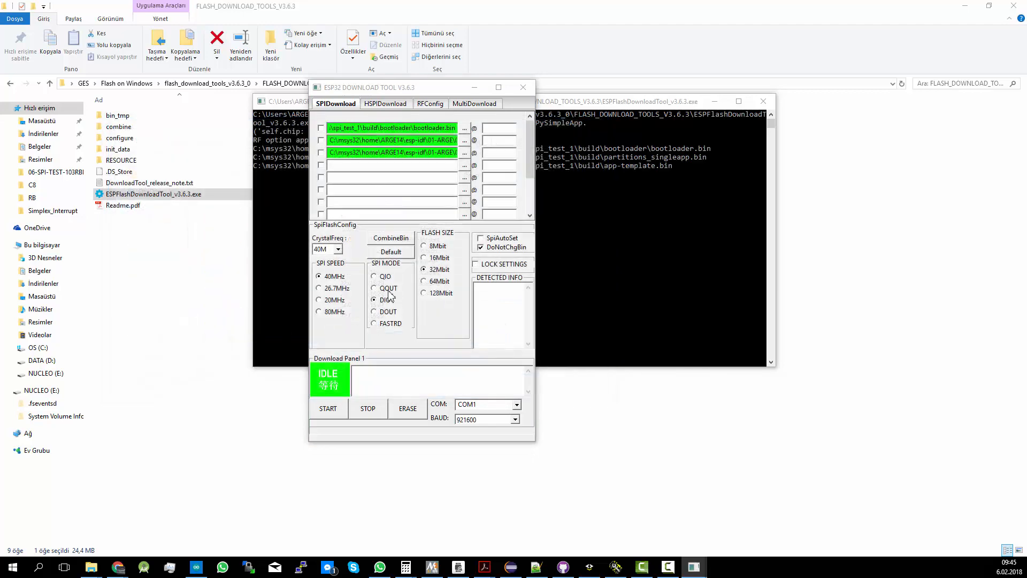
Switch to Eclipse and run the flash build target of the spi_test_1 project
{"action": "left_click", "coordinate": [498, 127]}
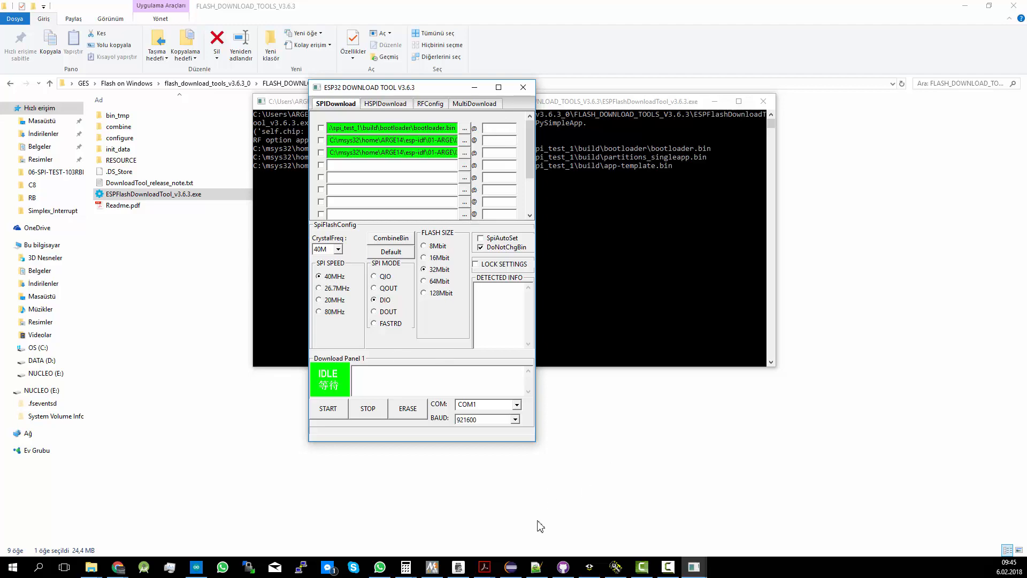
{"action": "left_click", "coordinate": [511, 566]}
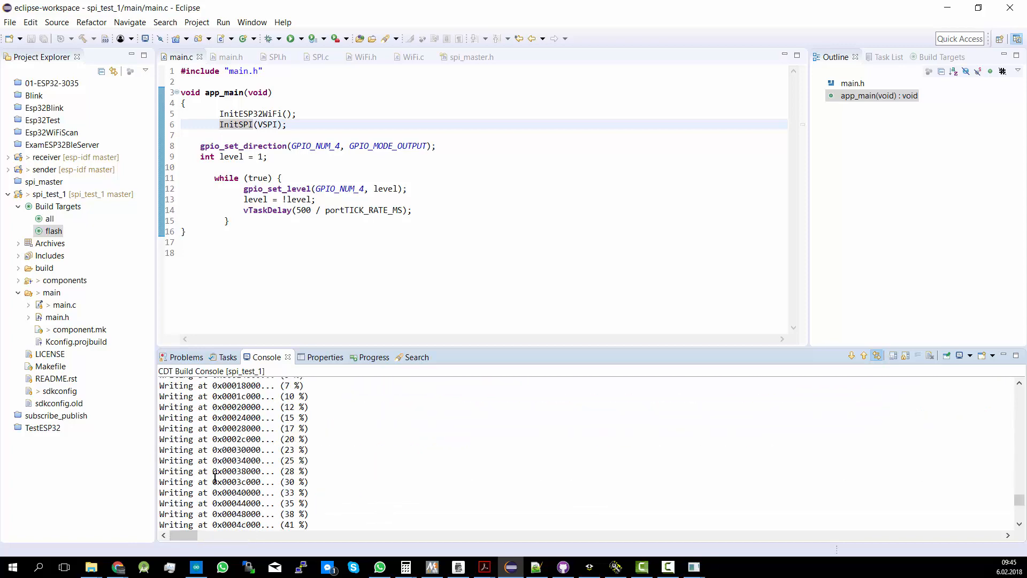
{"action": "scroll", "coordinate": [214, 478], "scroll_direction": "down", "scroll_amount": 12}
{"action": "left_click_drag", "start_coordinate": [176, 502], "coordinate": [356, 510]}
{"action": "double_click", "coordinate": [55, 232]}
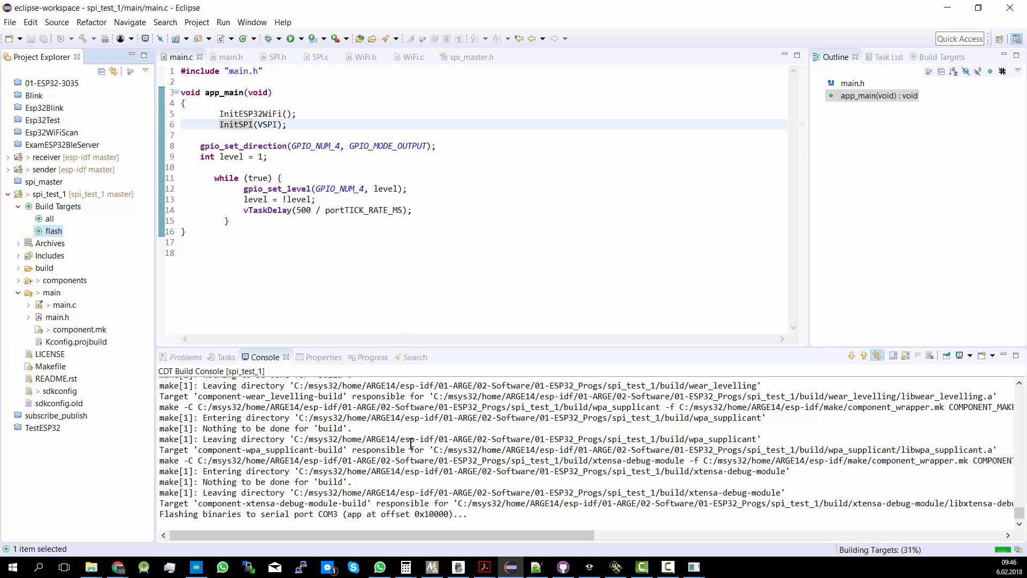
Examine the build console output for the serial port, the write offsets of the binaries and the detected flash size
{"action": "left_click_drag", "start_coordinate": [242, 514], "coordinate": [416, 515]}
{"action": "double_click", "coordinate": [324, 515]}
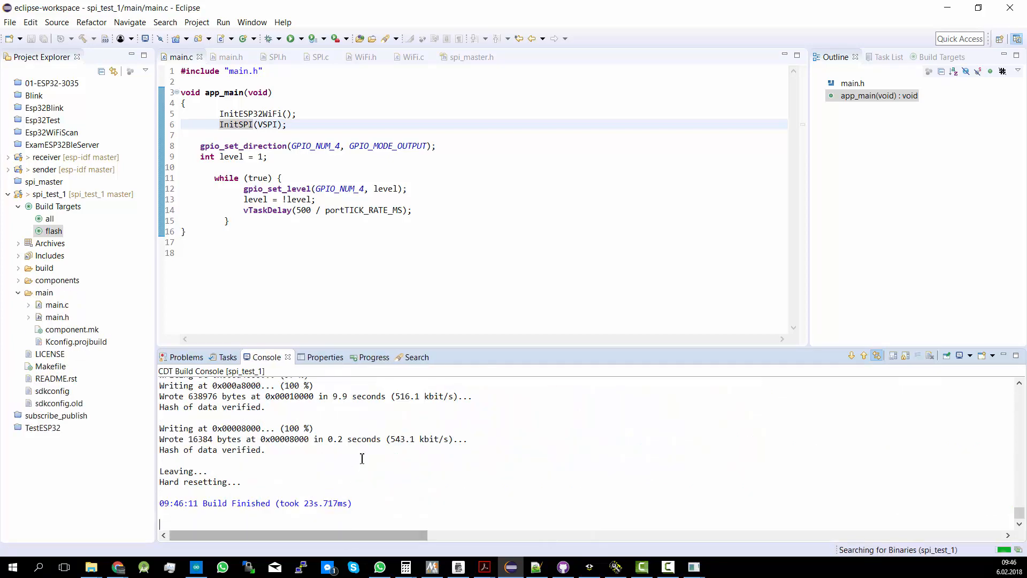
{"action": "scroll", "coordinate": [322, 443], "scroll_direction": "up", "scroll_amount": 2}
{"action": "scroll", "coordinate": [296, 471], "scroll_direction": "down", "scroll_amount": 2}
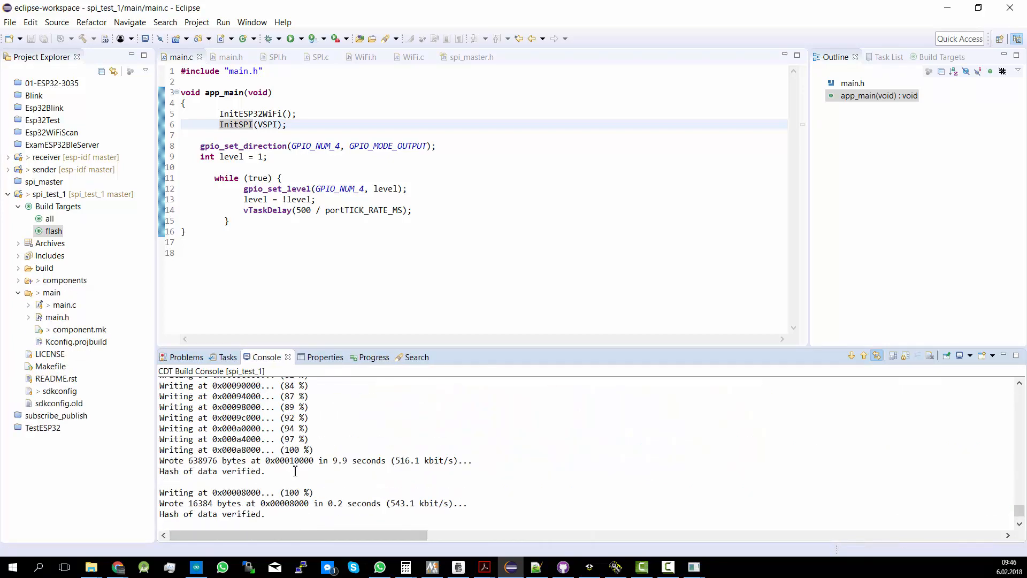
{"action": "scroll", "coordinate": [295, 471], "scroll_direction": "up", "scroll_amount": 4}
{"action": "scroll", "coordinate": [295, 471], "scroll_direction": "up", "scroll_amount": 10}
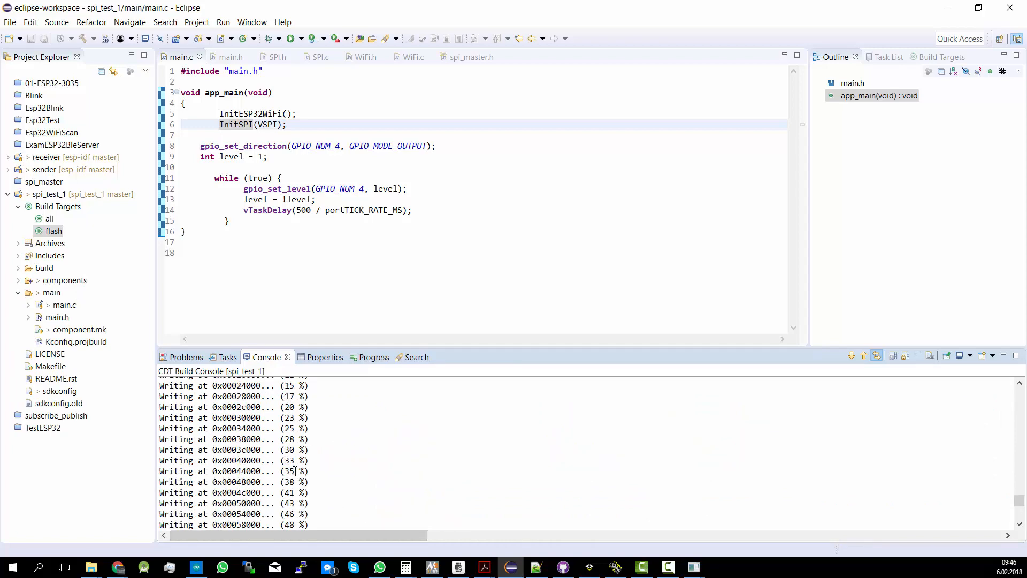
{"action": "scroll", "coordinate": [295, 471], "scroll_direction": "up", "scroll_amount": 2}
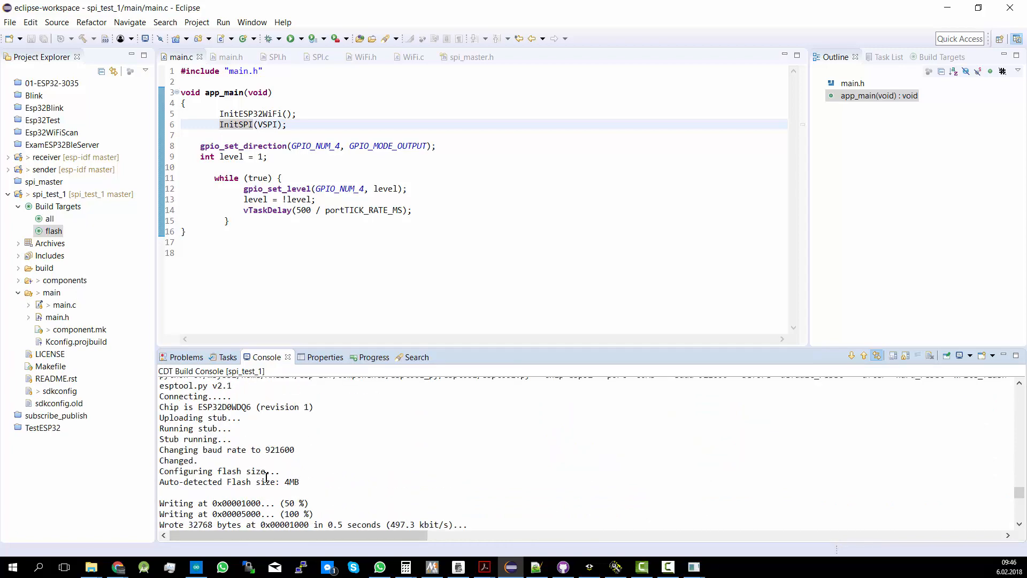
{"action": "left_click_drag", "start_coordinate": [160, 483], "coordinate": [301, 483]}
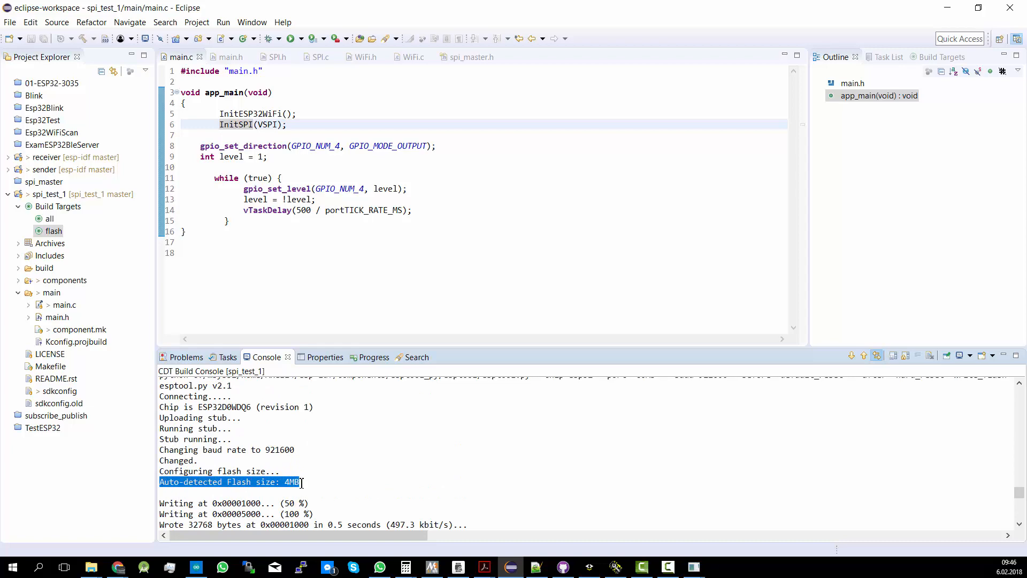
{"action": "left_click", "coordinate": [319, 477]}
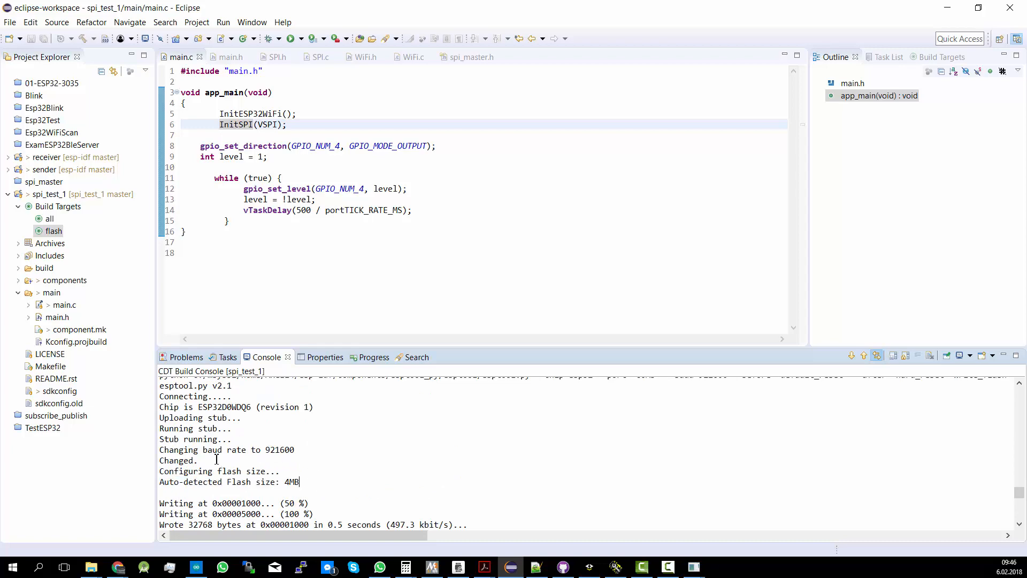
Examine the chip type and the esptool command's port, baud rate, flash mode, frequency and size options in the build console
{"action": "scroll", "coordinate": [260, 453], "scroll_direction": "up", "scroll_amount": 2}
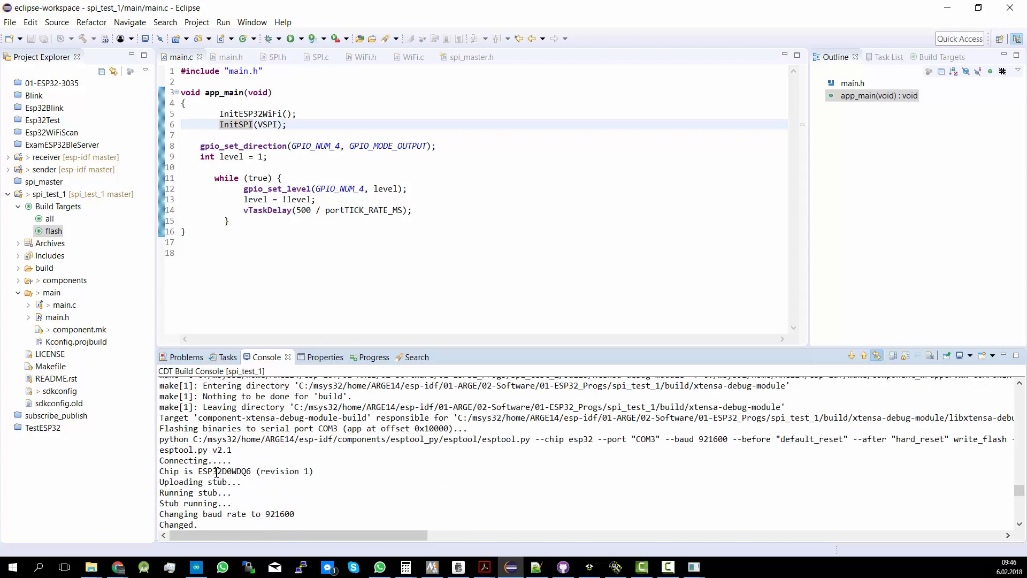
{"action": "left_click_drag", "start_coordinate": [241, 474], "coordinate": [175, 473]}
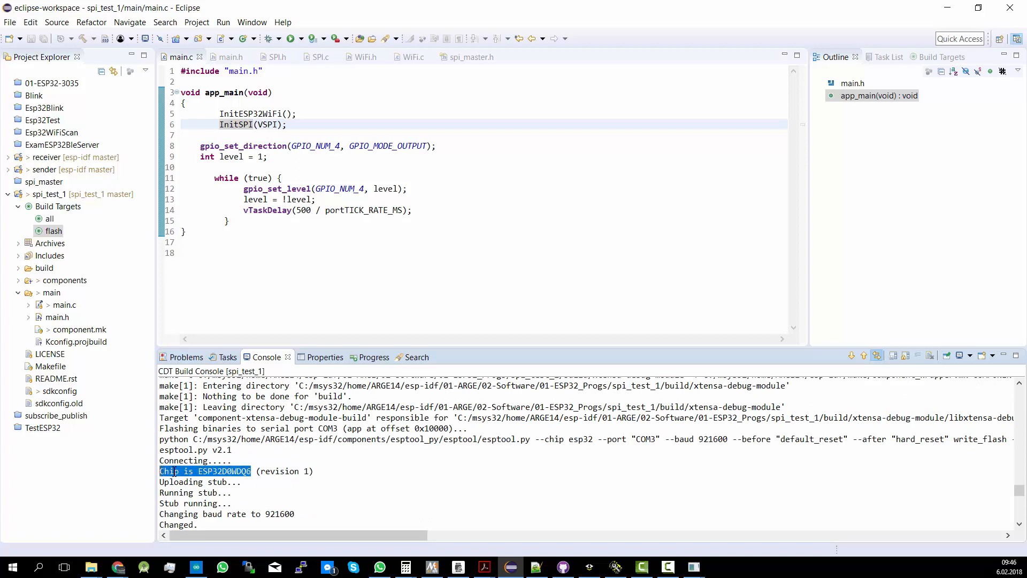
{"action": "left_click_drag", "start_coordinate": [262, 471], "coordinate": [329, 473]}
{"action": "left_click", "coordinate": [342, 457]}
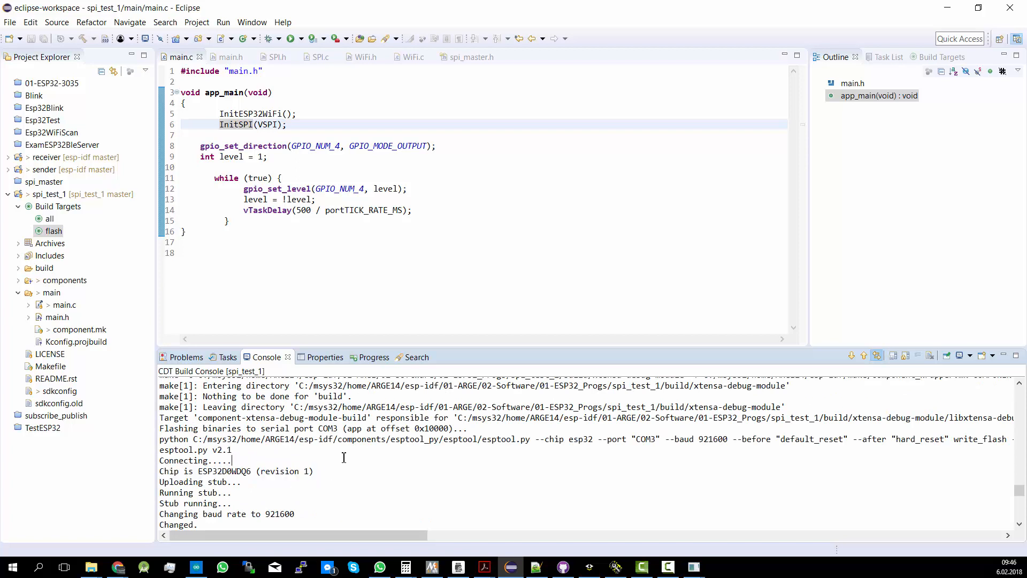
{"action": "left_click_drag", "start_coordinate": [222, 445], "coordinate": [848, 440]}
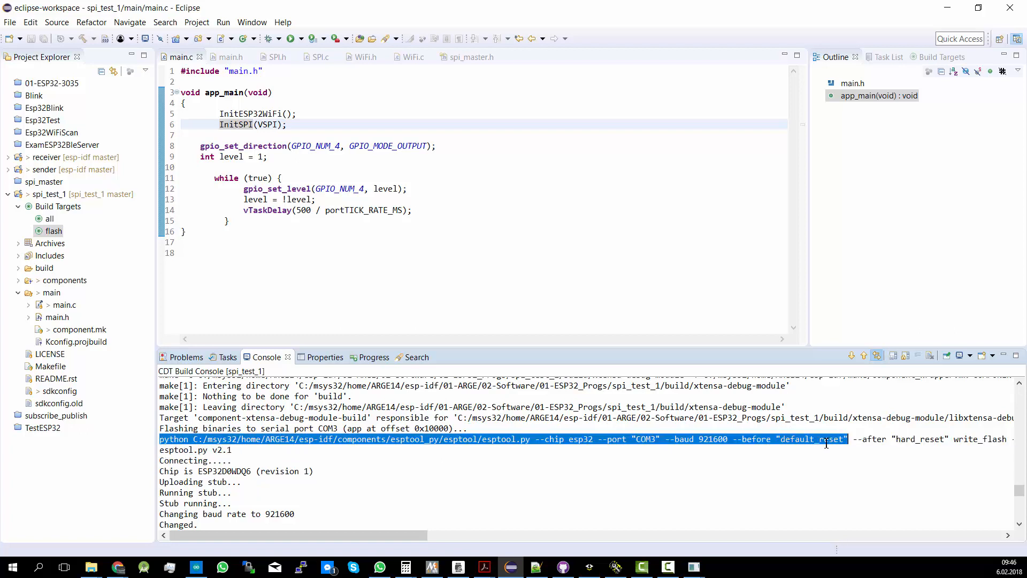
{"action": "double_click", "coordinate": [642, 442]}
{"action": "left_click_drag", "start_coordinate": [413, 536], "coordinate": [653, 507]}
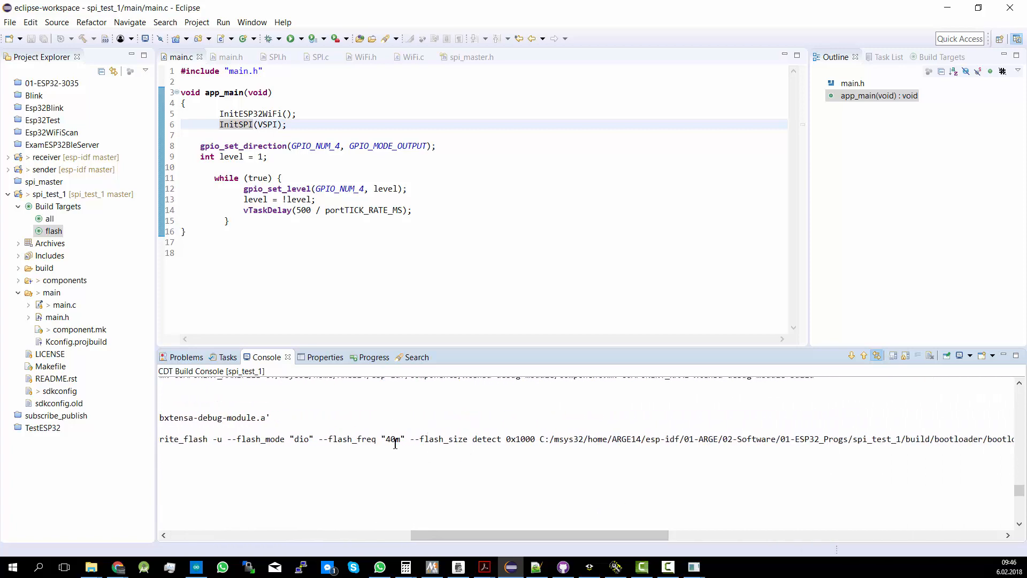
{"action": "left_click_drag", "start_coordinate": [345, 437], "coordinate": [409, 443]}
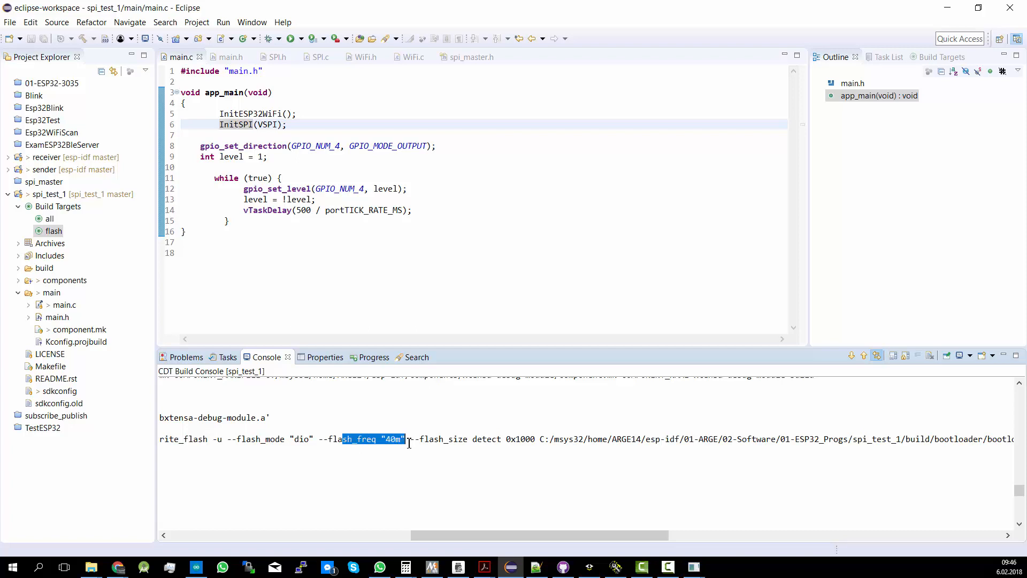
{"action": "left_click", "coordinate": [470, 439]}
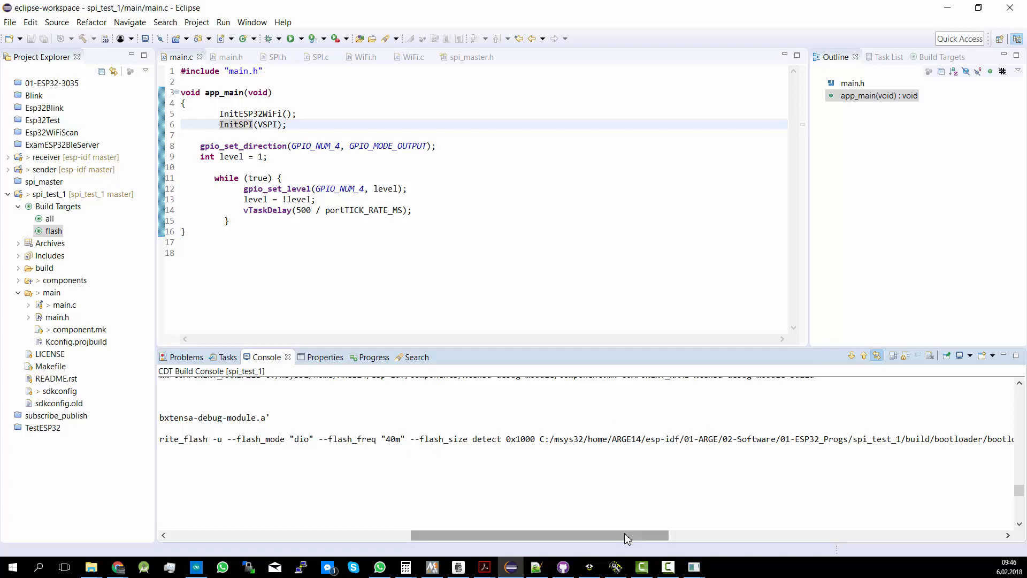
Copy the 0x1000 offset from the flash command and set it as bootloader.bin's address in the ESP32 Download Tool
{"action": "left_click_drag", "start_coordinate": [626, 535], "coordinate": [704, 535]}
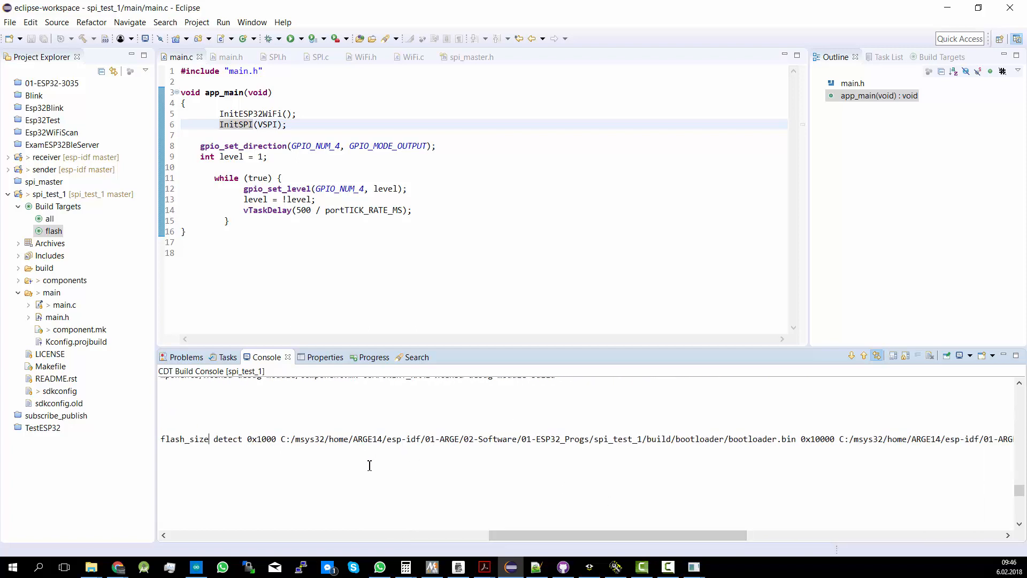
{"action": "left_click_drag", "start_coordinate": [249, 438], "coordinate": [273, 439]}
{"action": "right_click", "coordinate": [260, 445]}
{"action": "left_click", "coordinate": [291, 452]}
{"action": "left_click_drag", "start_coordinate": [734, 440], "coordinate": [798, 442]}
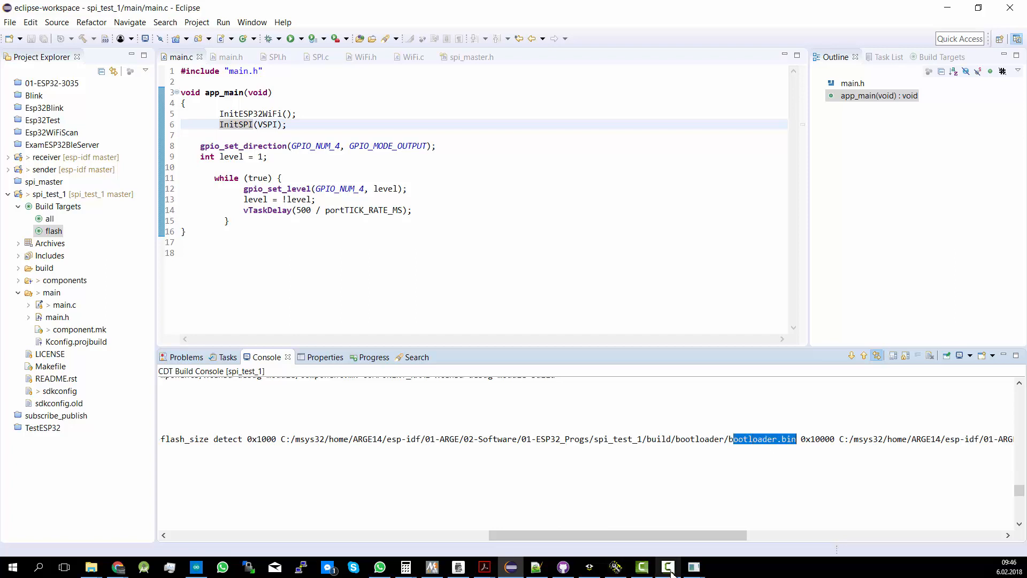
{"action": "left_click", "coordinate": [697, 569]}
{"action": "left_click", "coordinate": [755, 532]}
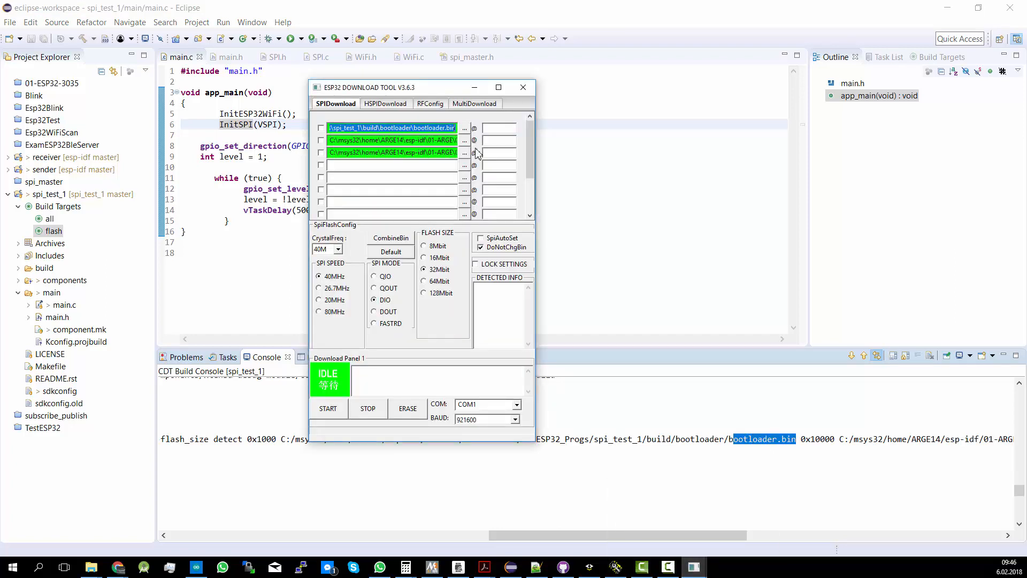
{"action": "left_click", "coordinate": [505, 131]}
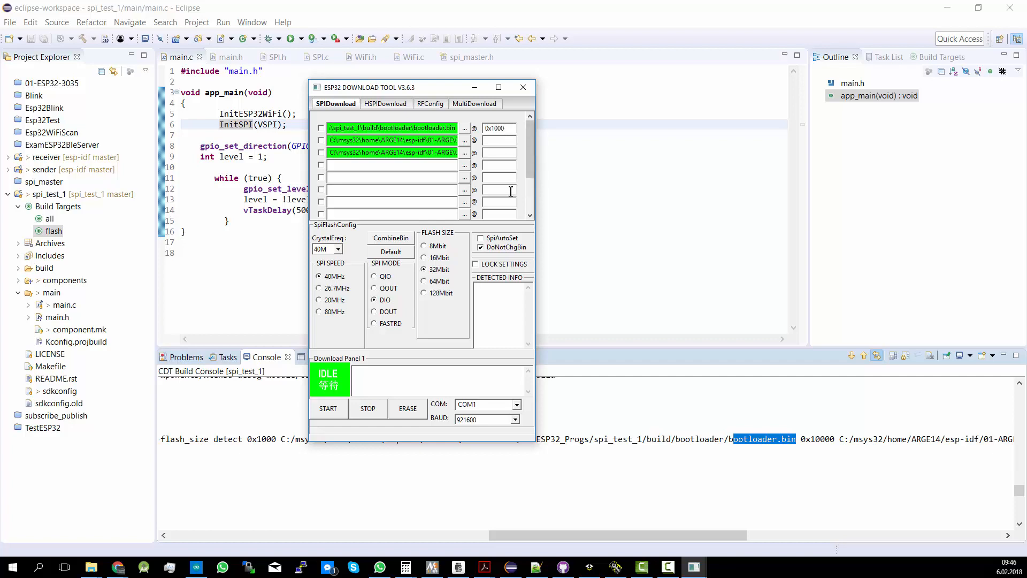
Switch back to Eclipse, copy the 0x10000 offset from the flash command and check which binary follows it
{"action": "left_click", "coordinate": [746, 448]}
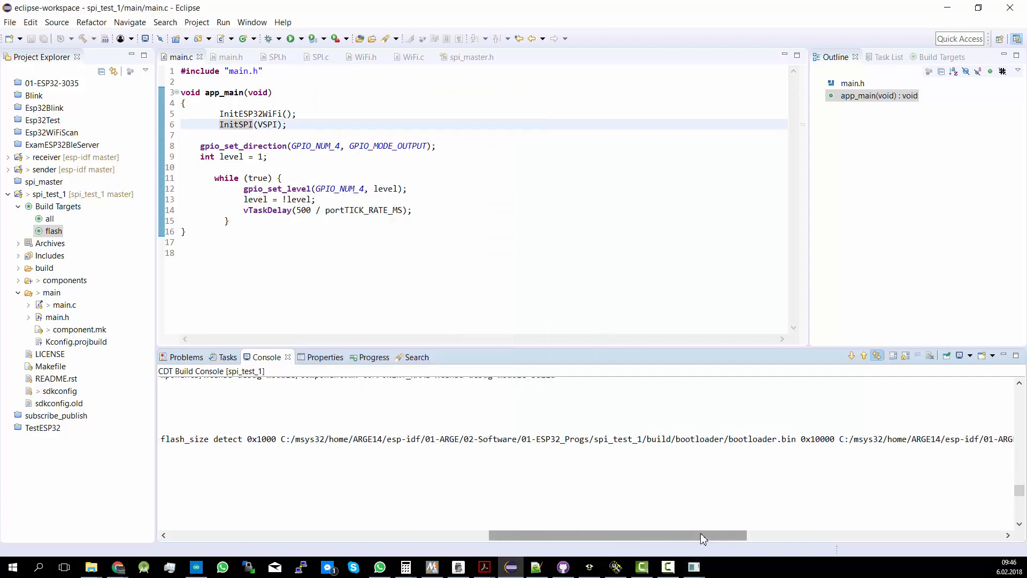
{"action": "left_click_drag", "start_coordinate": [700, 533], "coordinate": [829, 526]}
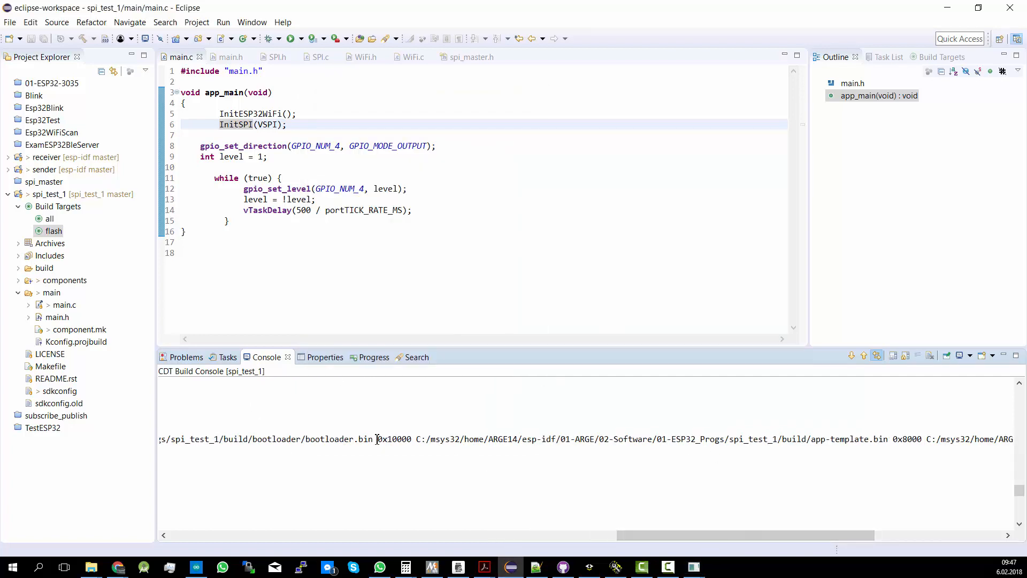
{"action": "mouse_move", "coordinate": [376, 439]}
{"action": "left_mouse_down"}
{"action": "mouse_move", "coordinate": [399, 440]}
{"action": "mouse_move", "coordinate": [380, 440]}
{"action": "left_mouse_up"}
{"action": "left_click", "coordinate": [403, 440]}
{"action": "right_click", "coordinate": [382, 439]}
{"action": "left_click", "coordinate": [399, 447]}
{"action": "left_click_drag", "start_coordinate": [749, 534], "coordinate": [780, 539]}
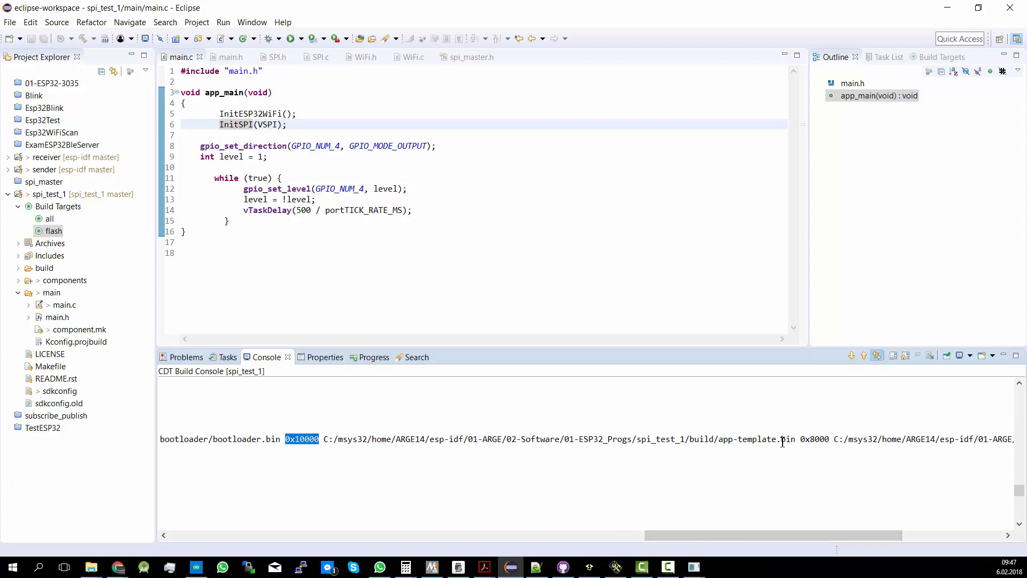
{"action": "left_click_drag", "start_coordinate": [792, 440], "coordinate": [718, 442]}
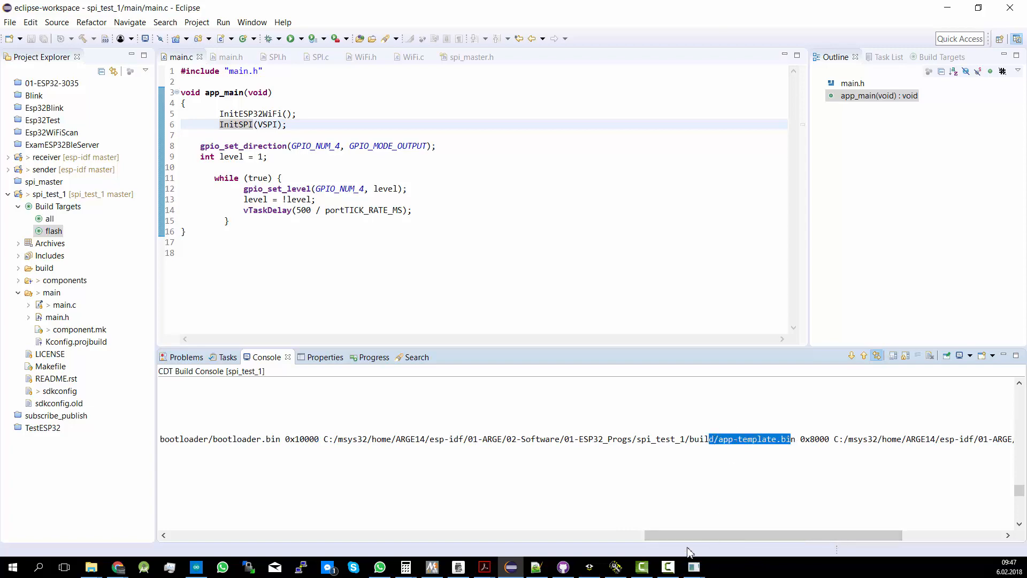
Switch to the ESP32 Download Tool and set the address of app-template.bin to 0x10000
{"action": "mouse_move", "coordinate": [694, 565]}
{"action": "left_click", "coordinate": [746, 529]}
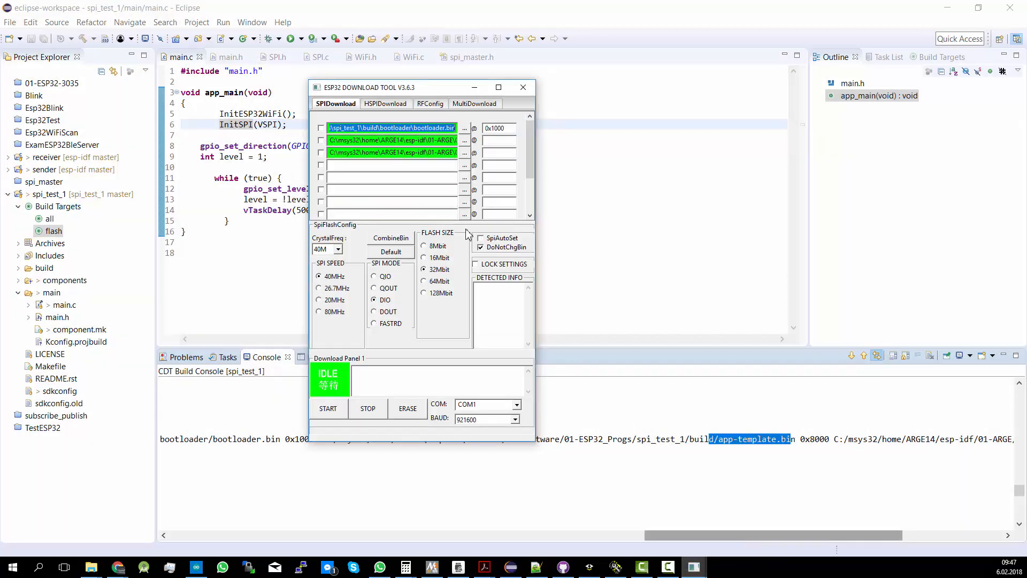
{"action": "double_click", "coordinate": [438, 156]}
{"action": "left_click", "coordinate": [501, 156]}
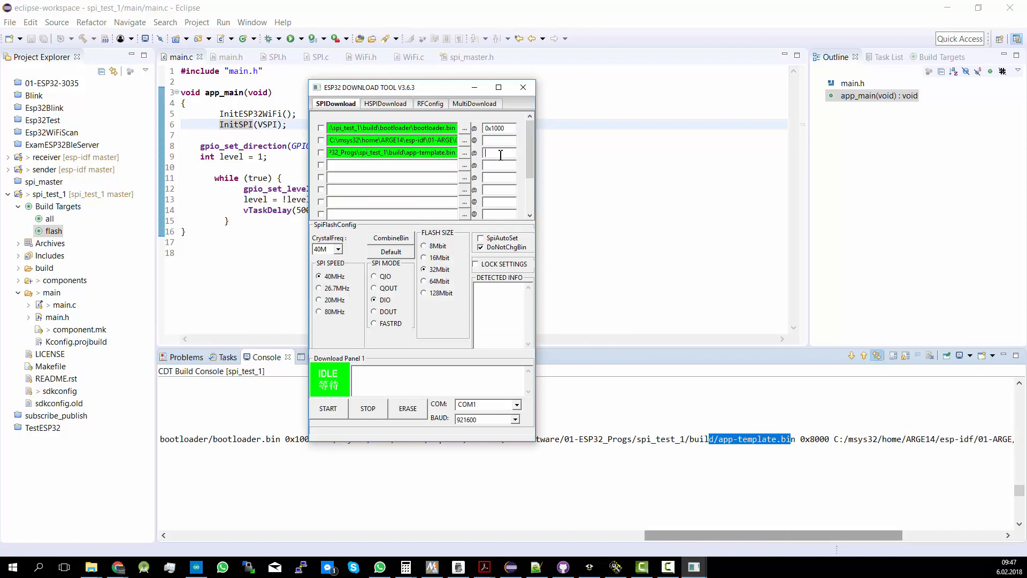
{"action": "type", "text": "0x10000"}
Return to the Eclipse console, copy the 0x8000 offset from the flash command and check which binary follows it
{"action": "left_click", "coordinate": [808, 435]}
{"action": "left_click_drag", "start_coordinate": [801, 438], "coordinate": [831, 443]}
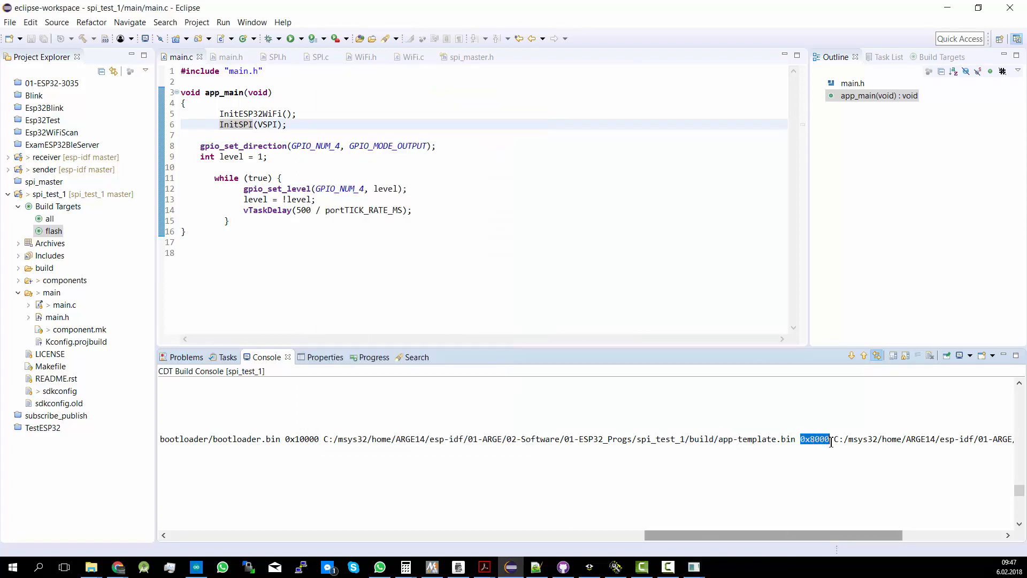
{"action": "right_click", "coordinate": [817, 439]}
{"action": "left_click", "coordinate": [833, 446]}
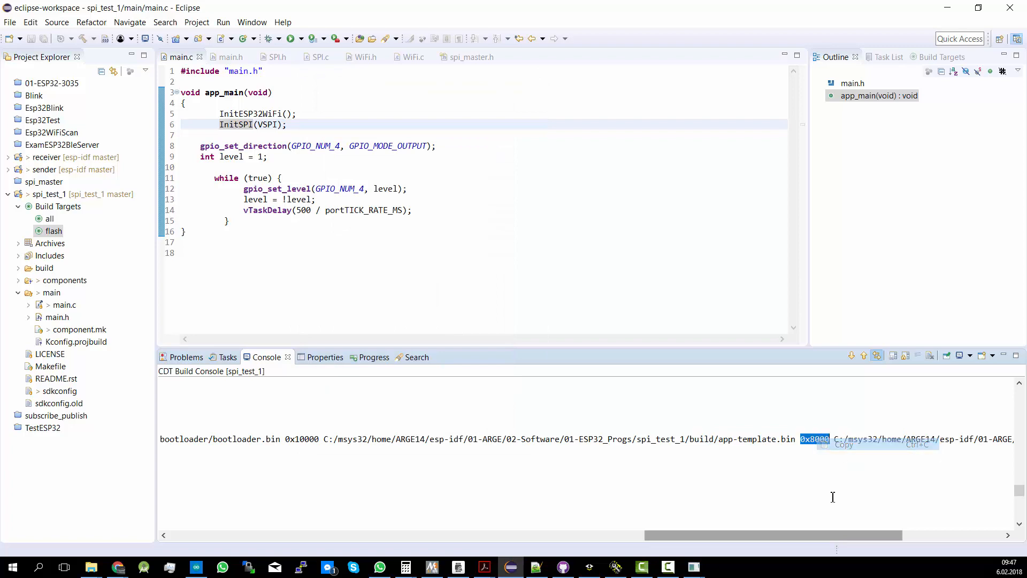
{"action": "left_click_drag", "start_coordinate": [822, 535], "coordinate": [942, 537]}
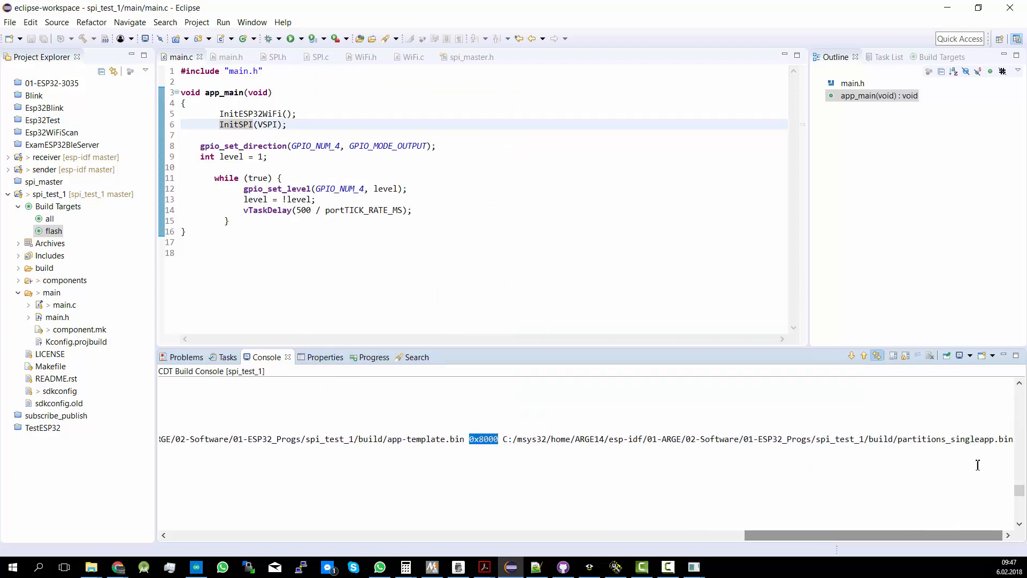
{"action": "left_click", "coordinate": [995, 439]}
{"action": "left_click_drag", "start_coordinate": [961, 437], "coordinate": [905, 469]}
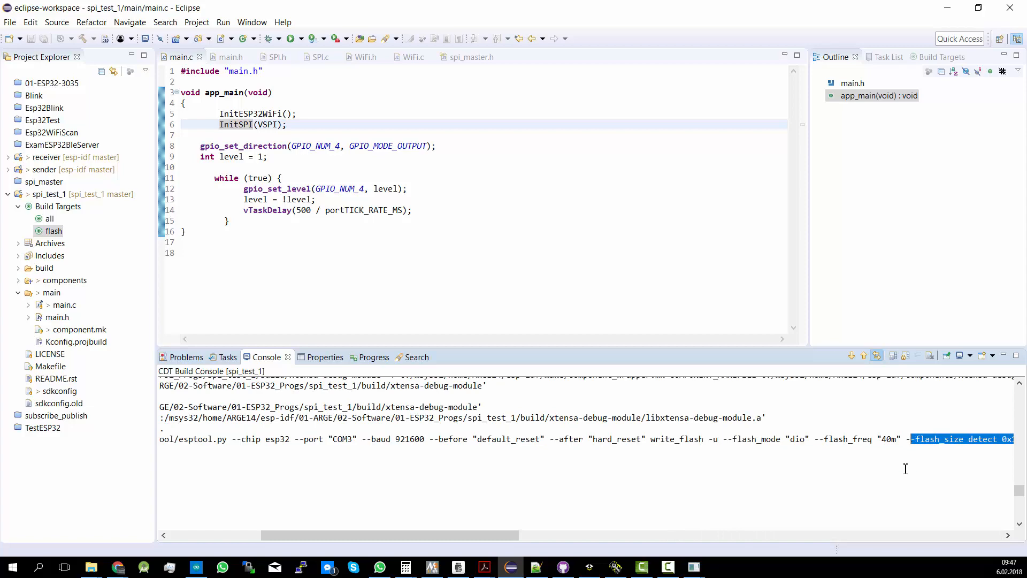
{"action": "left_click", "coordinate": [491, 494]}
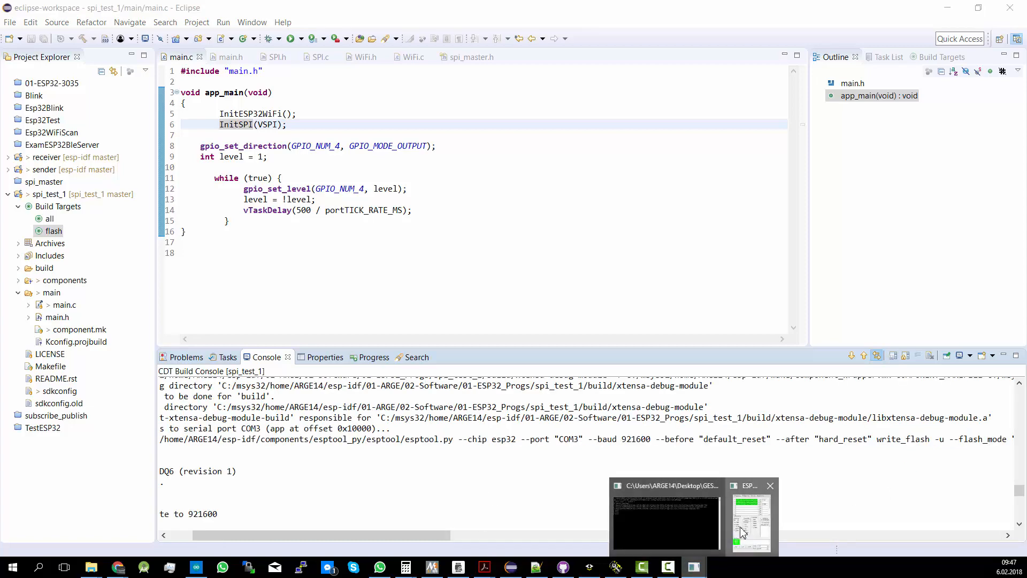
Switch to the ESP32 Download Tool and set the address of partitions_singleapp.bin to 0x8000
{"action": "left_click", "coordinate": [694, 567]}
{"action": "left_click", "coordinate": [490, 140]}
{"action": "left_click_drag", "start_coordinate": [442, 141], "coordinate": [475, 143]}
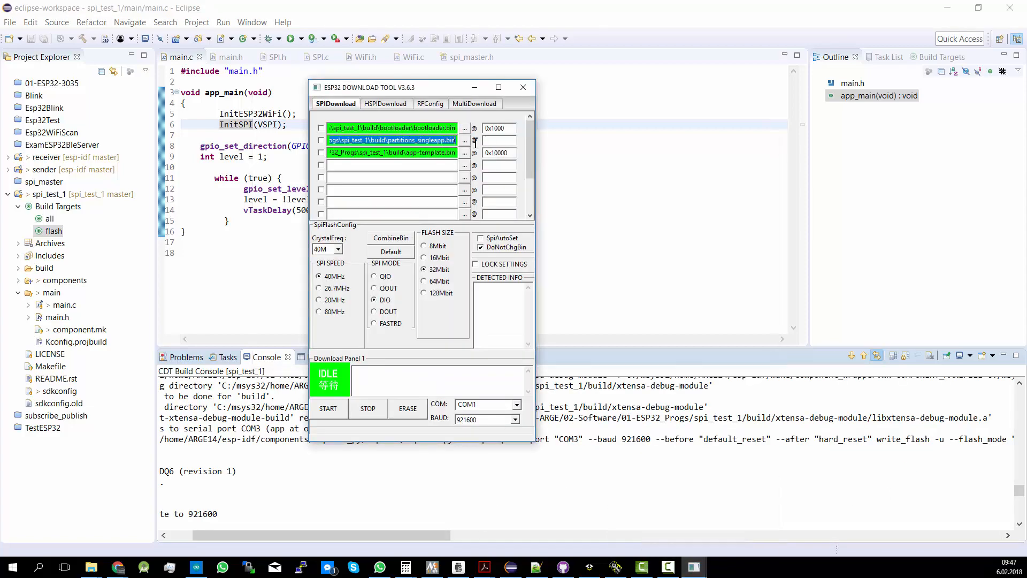
{"action": "left_click", "coordinate": [505, 141]}
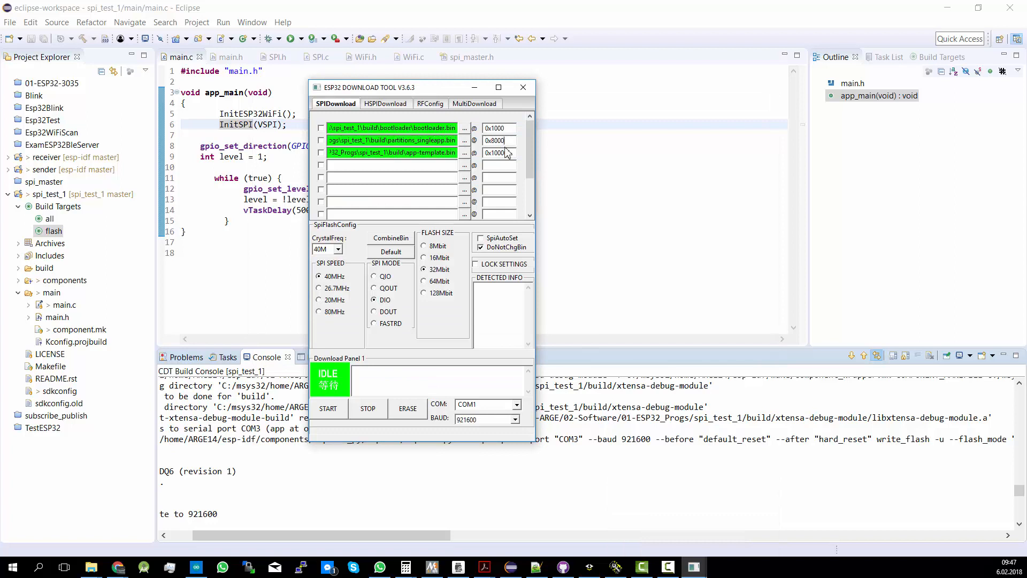
{"action": "left_click", "coordinate": [507, 153]}
{"action": "type", "text": "0"}
Set the serial port to COM3 and start a download to read the detected flash and crystal information
{"action": "left_click", "coordinate": [513, 405]}
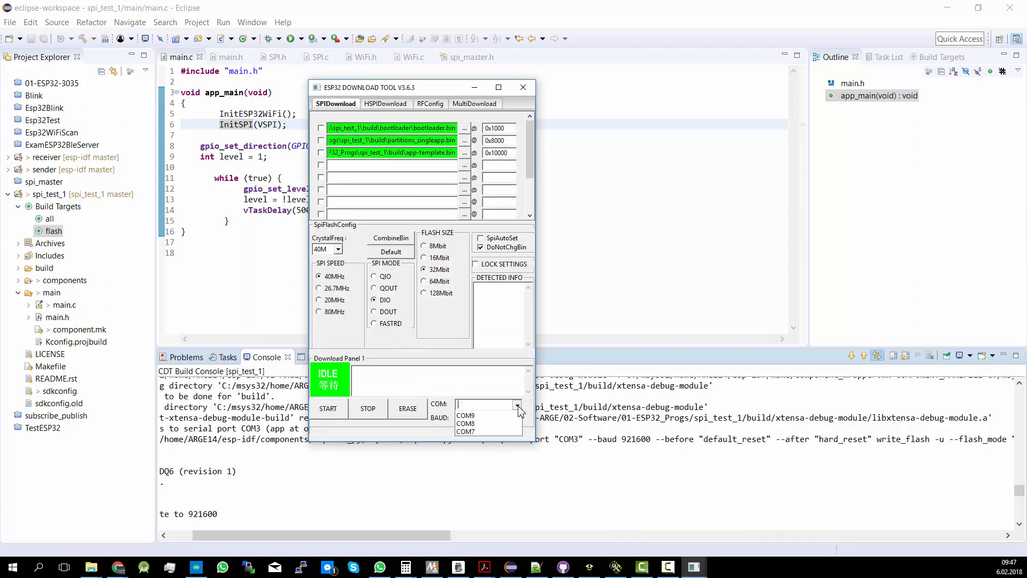
{"action": "left_click", "coordinate": [460, 427]}
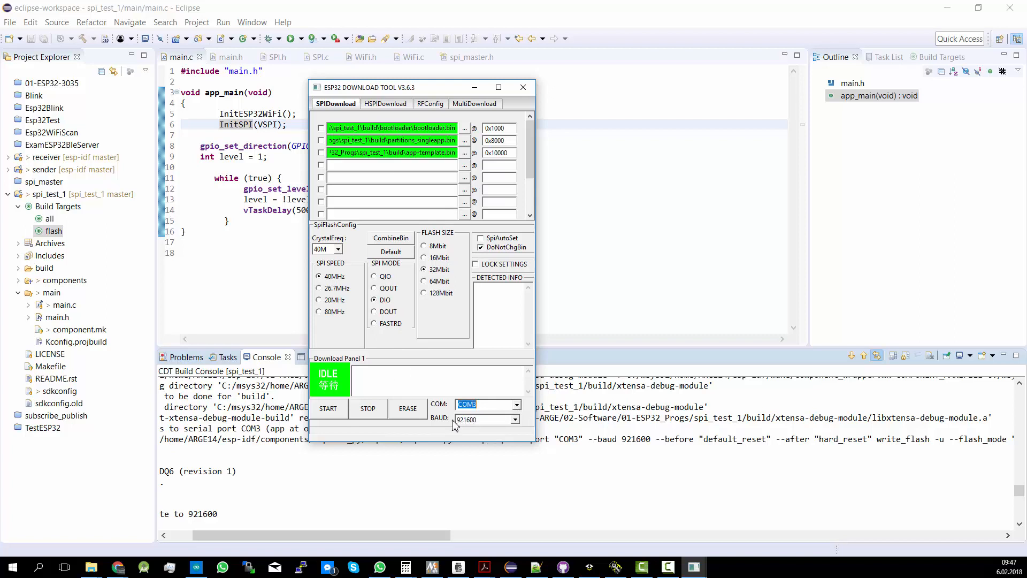
{"action": "left_click", "coordinate": [328, 409]}
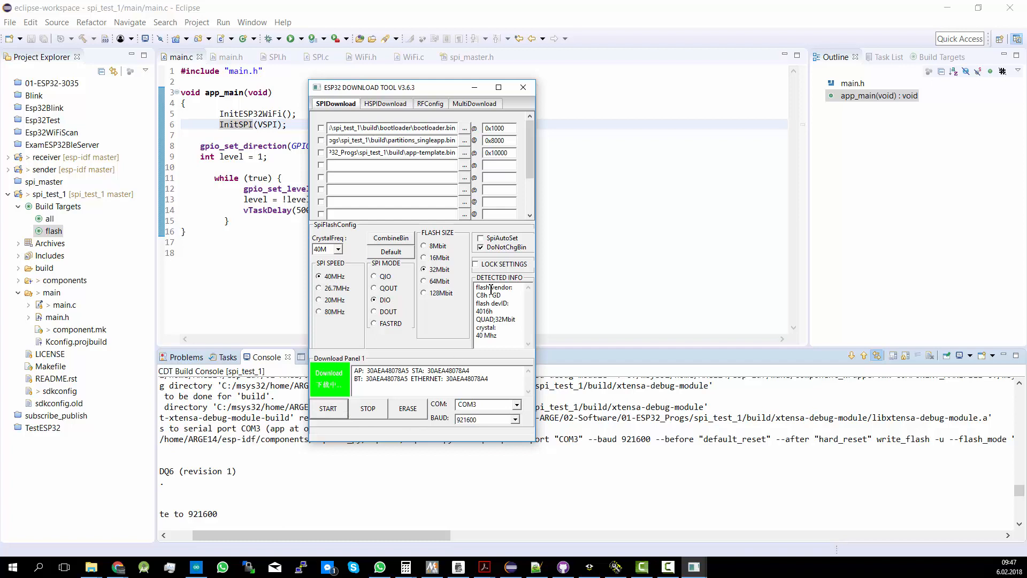
{"action": "left_click_drag", "start_coordinate": [478, 287], "coordinate": [497, 337]}
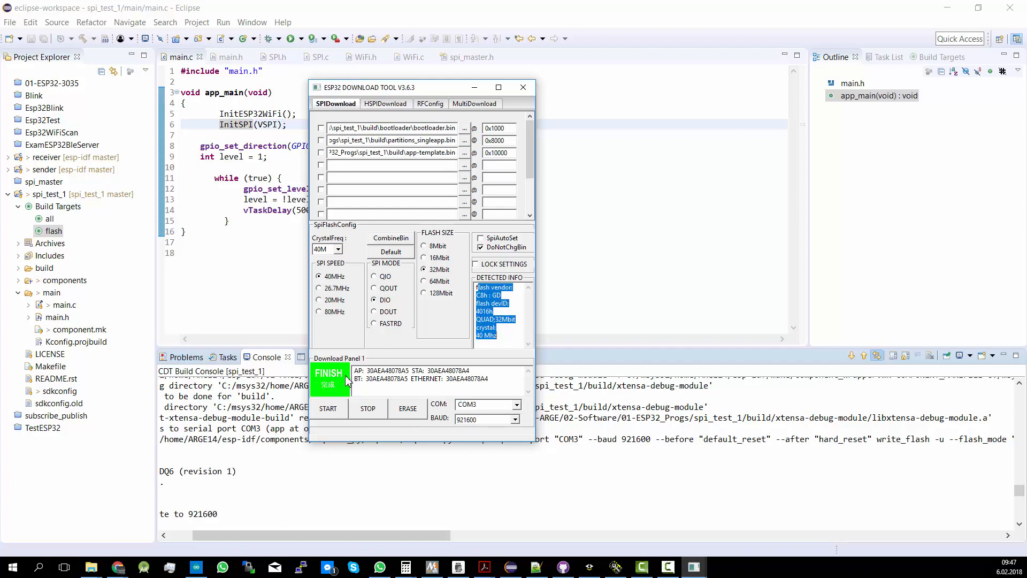
Flash bootloader.bin, partitions_singleapp.bin and app-template.bin with their rows enabled, and stop the download session once it finishes
{"action": "left_click", "coordinate": [321, 128]}
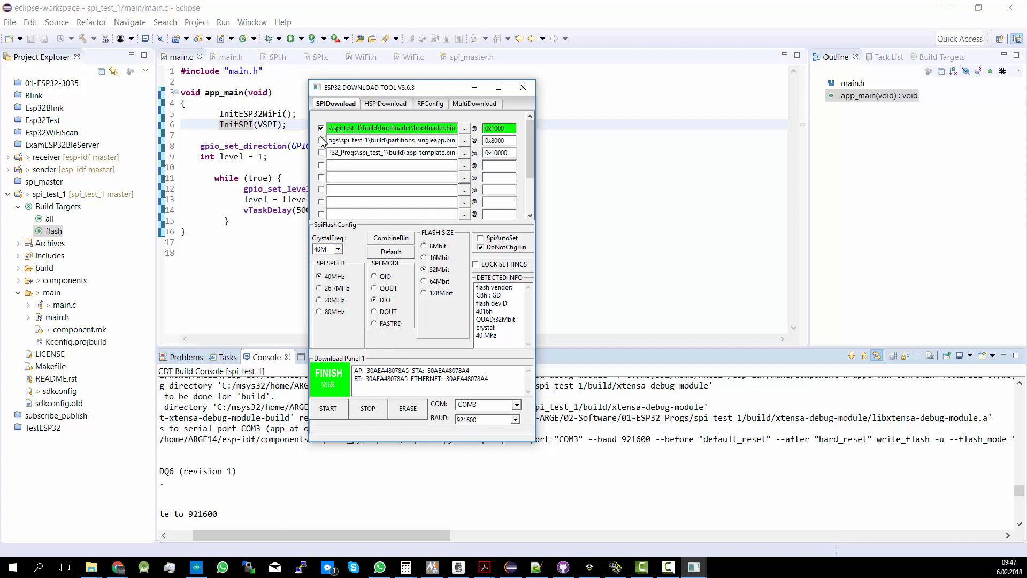
{"action": "left_click", "coordinate": [321, 141]}
{"action": "left_click", "coordinate": [321, 153]}
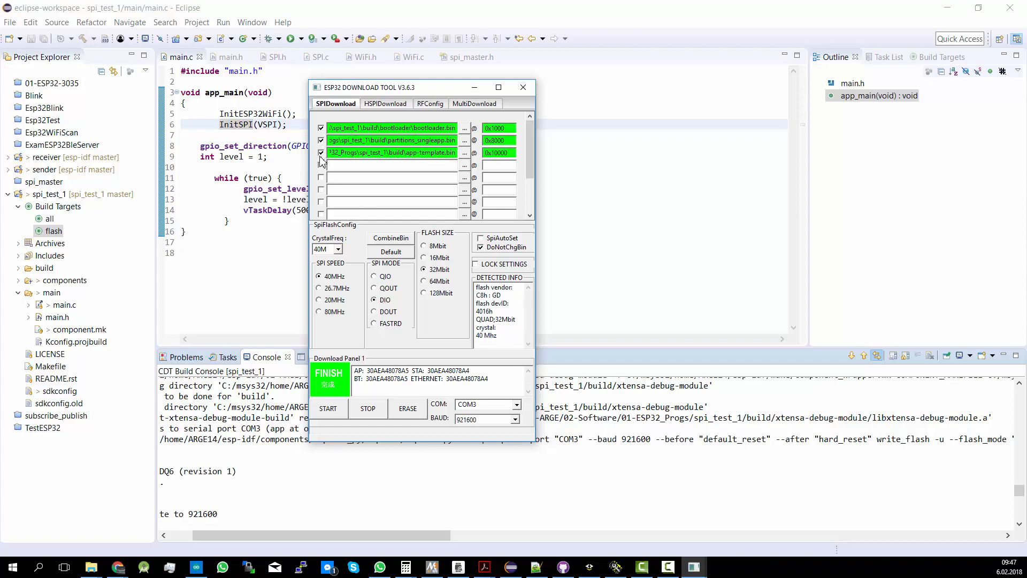
{"action": "left_click", "coordinate": [343, 409]}
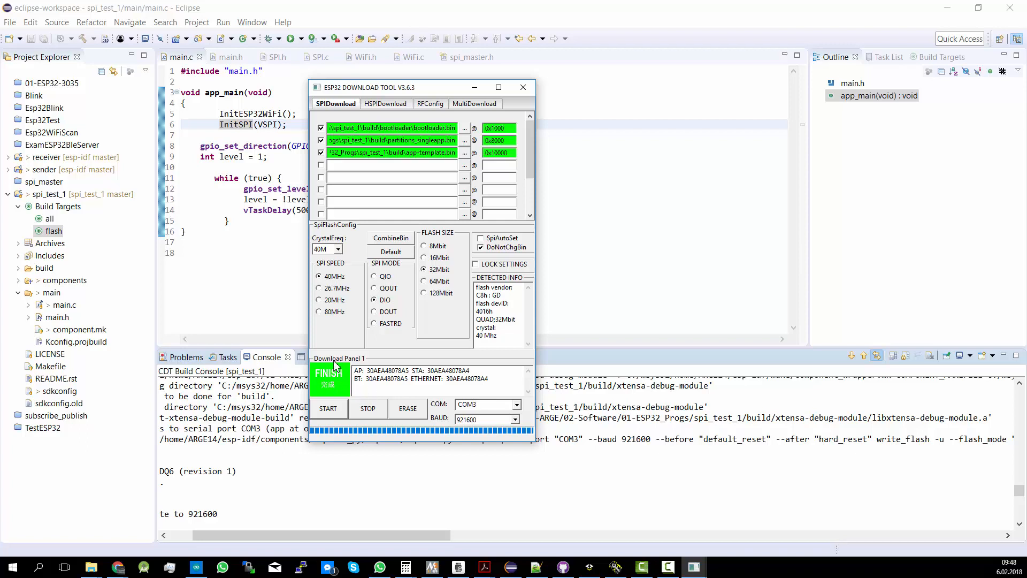
{"action": "left_click", "coordinate": [372, 409]}
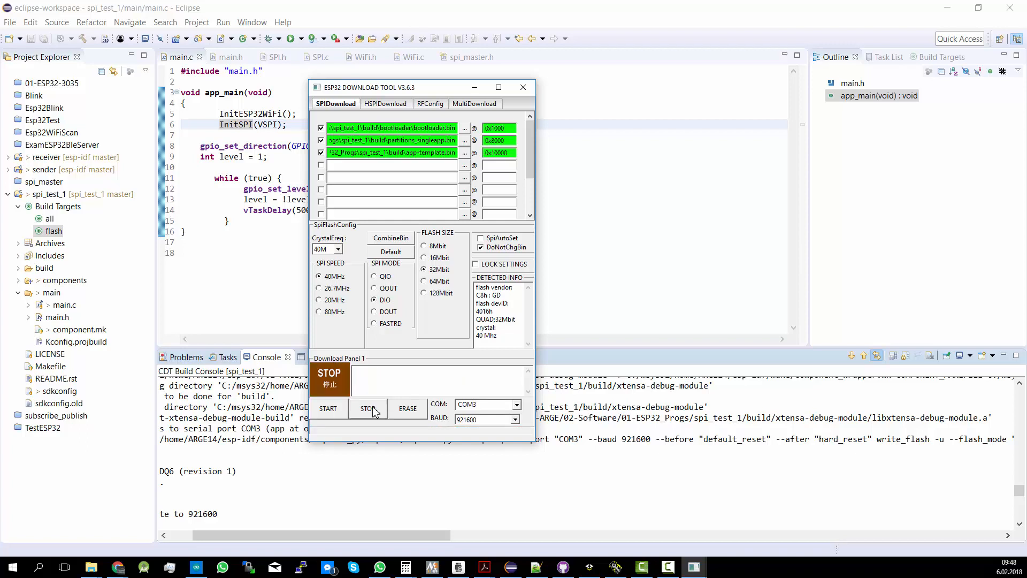